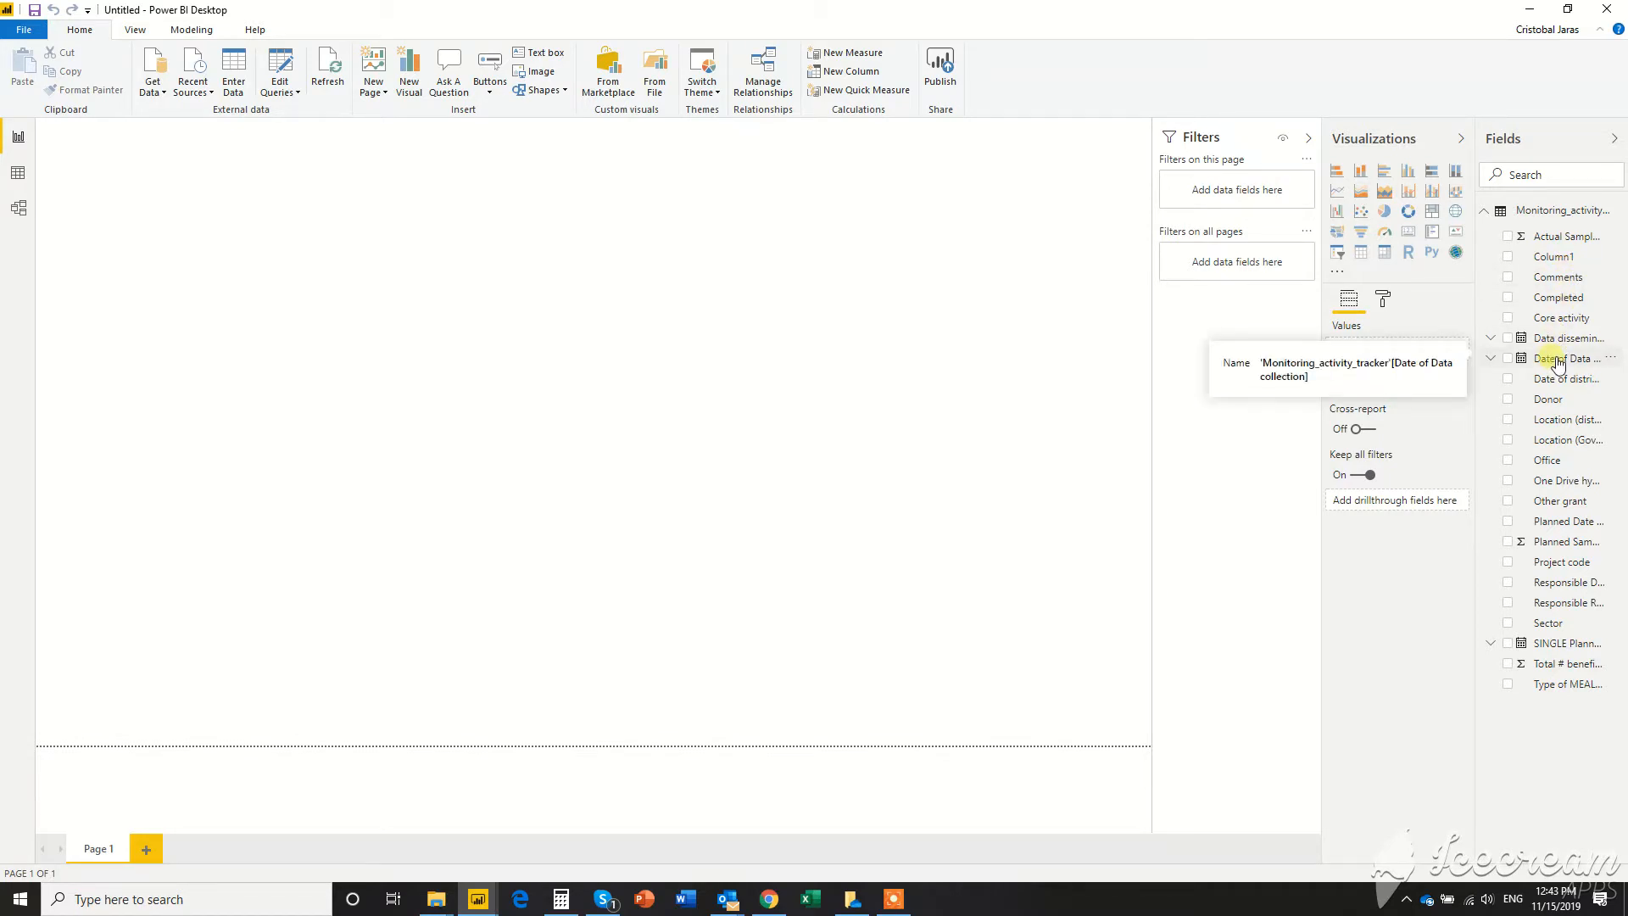
Add a matrix visual to the report page and enlarge it to cover most of the page's width.
left_click_drag(1559, 363, 1406, 349)
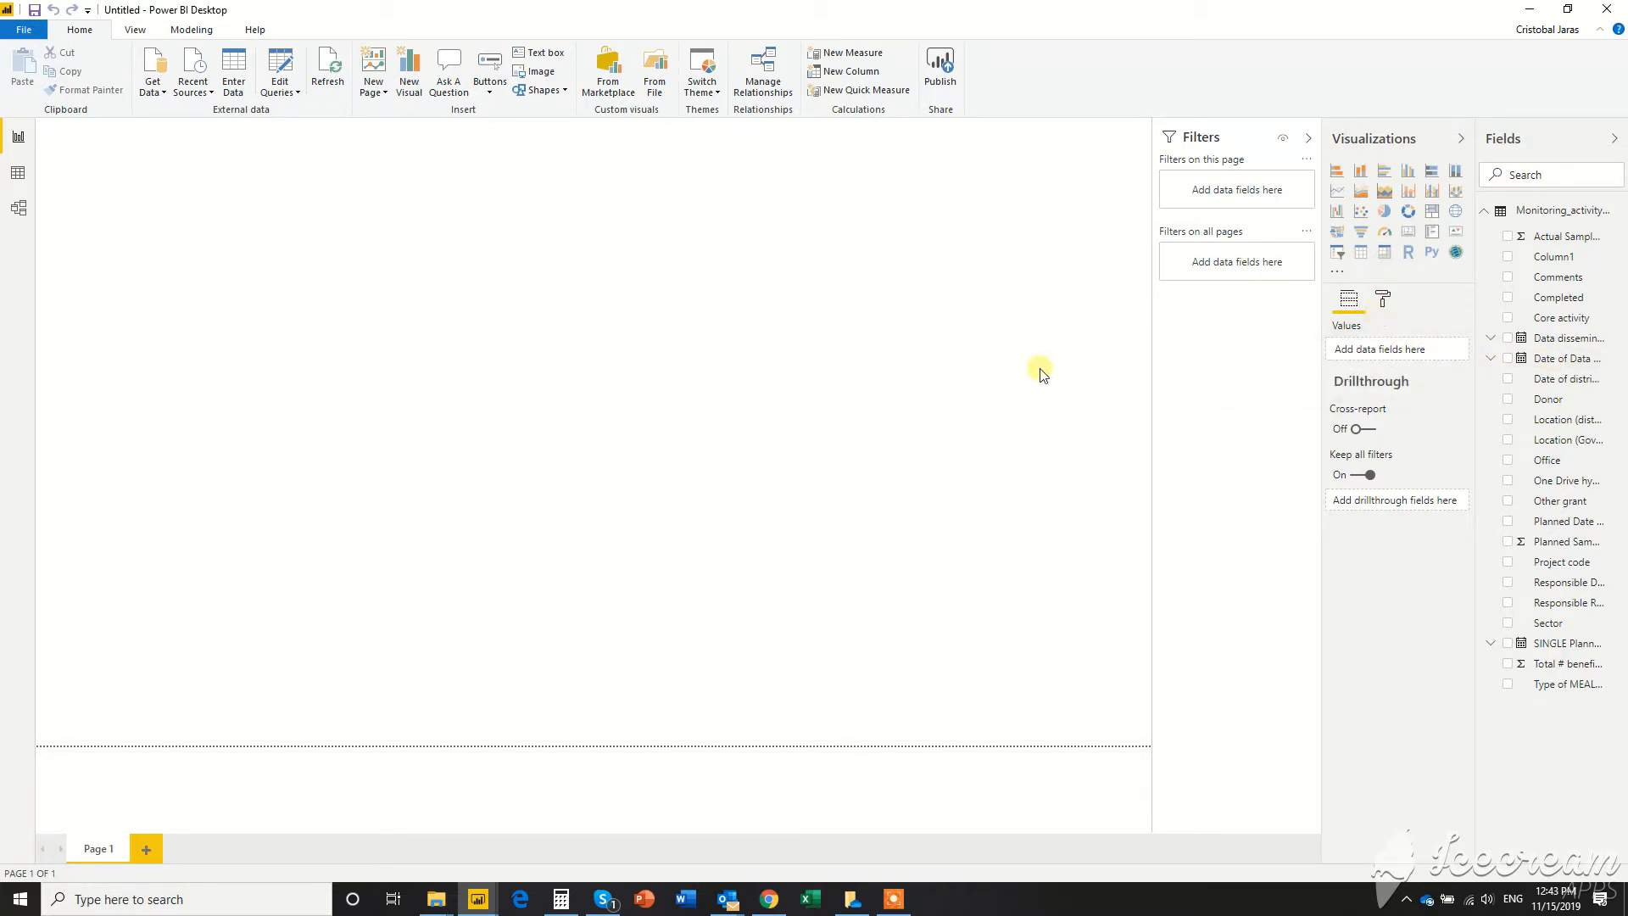
left_click(1391, 264)
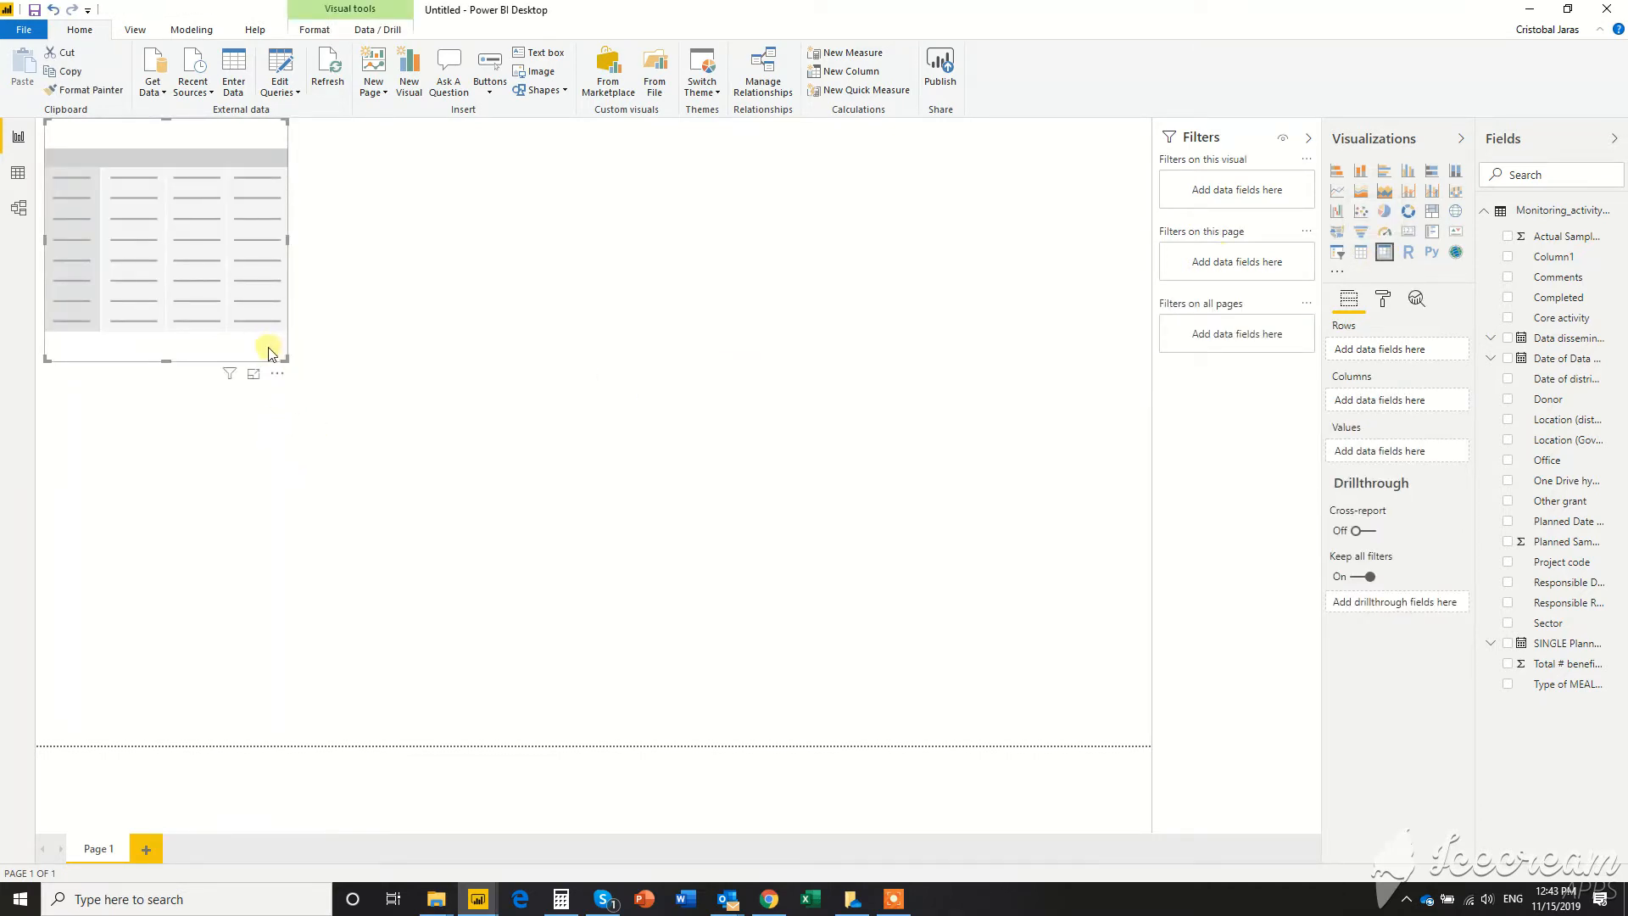
left_click_drag(268, 352, 955, 738)
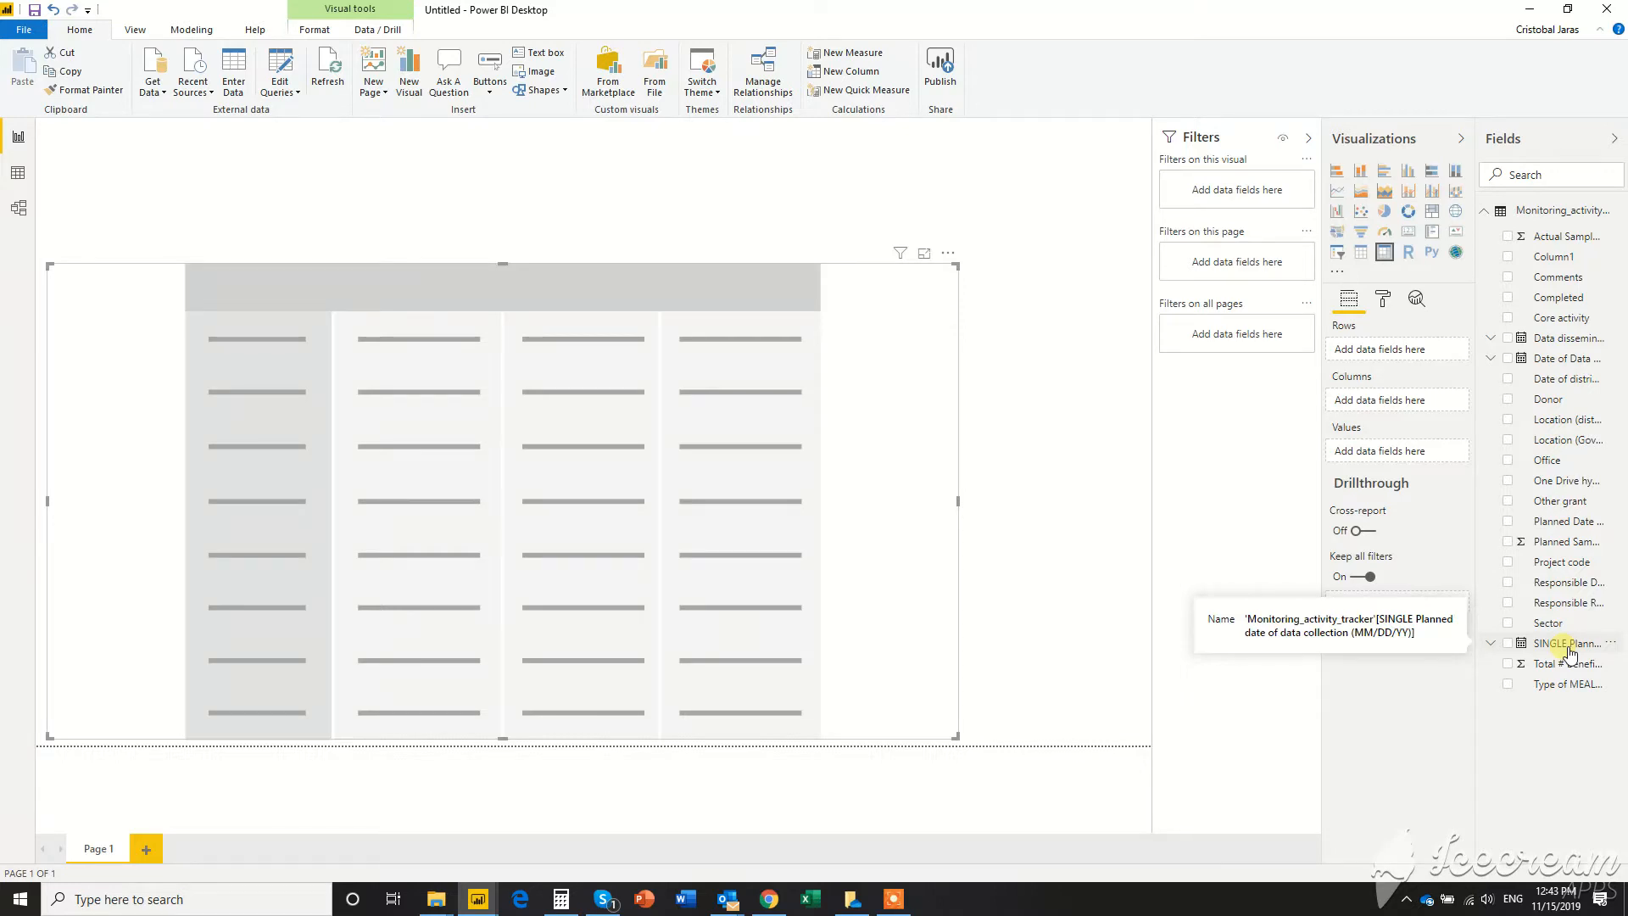
Fill the matrix with SINGLE Planned date of data collection as columns without Quarter, Type of MEAL document as rows and Planned Sample # beneficiaries as values.
left_click_drag(1570, 651, 1403, 410)
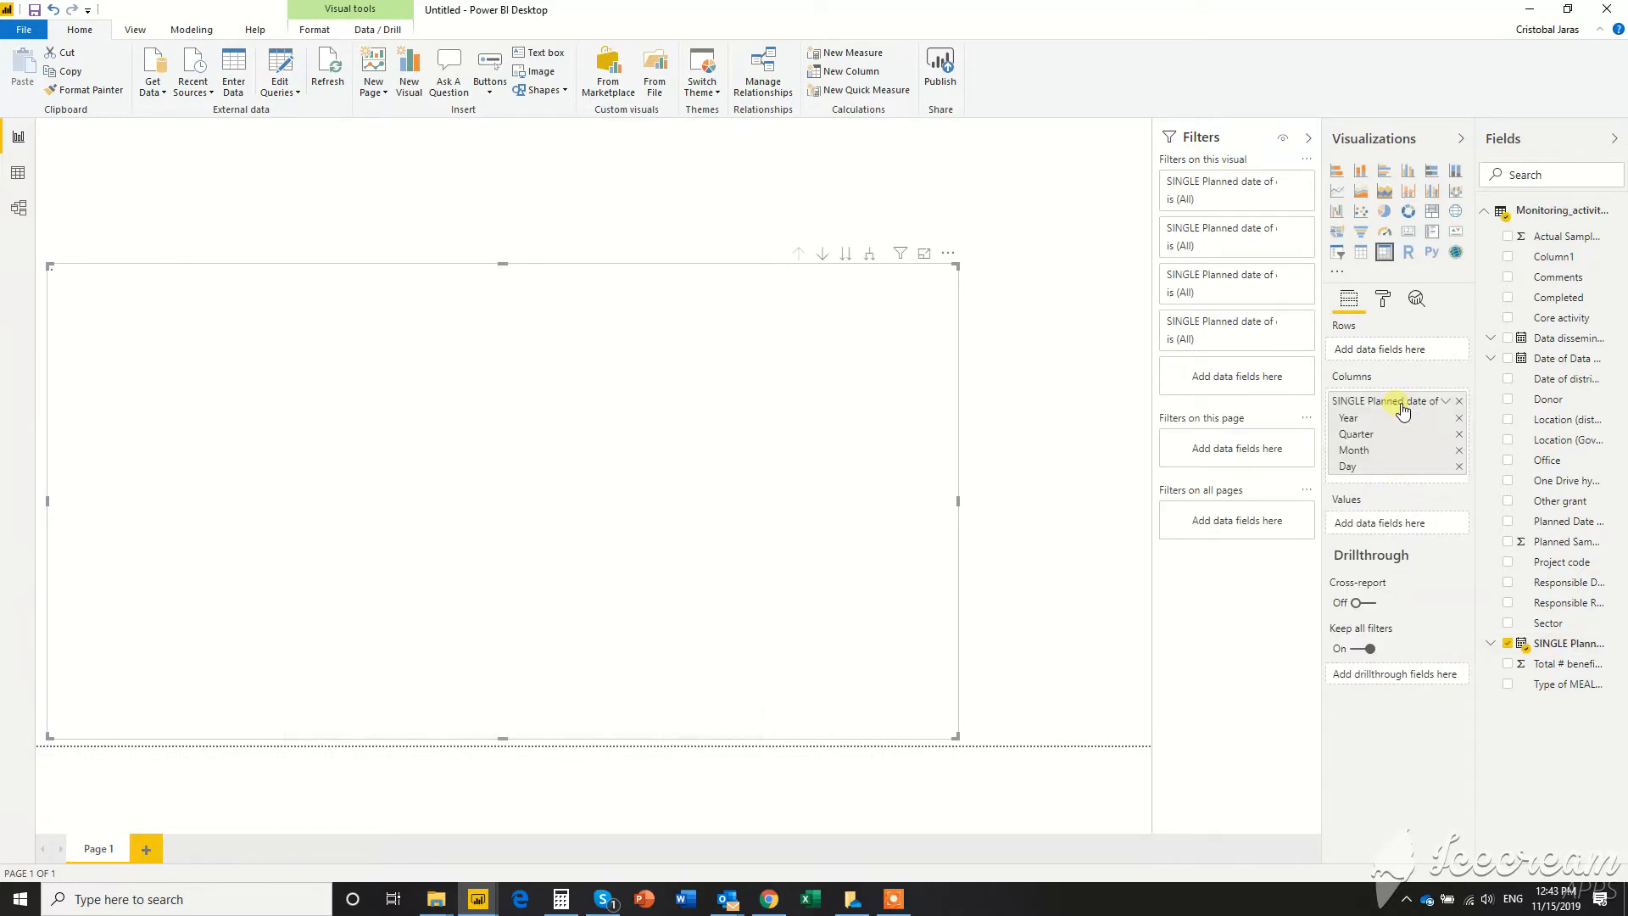
left_click(1460, 434)
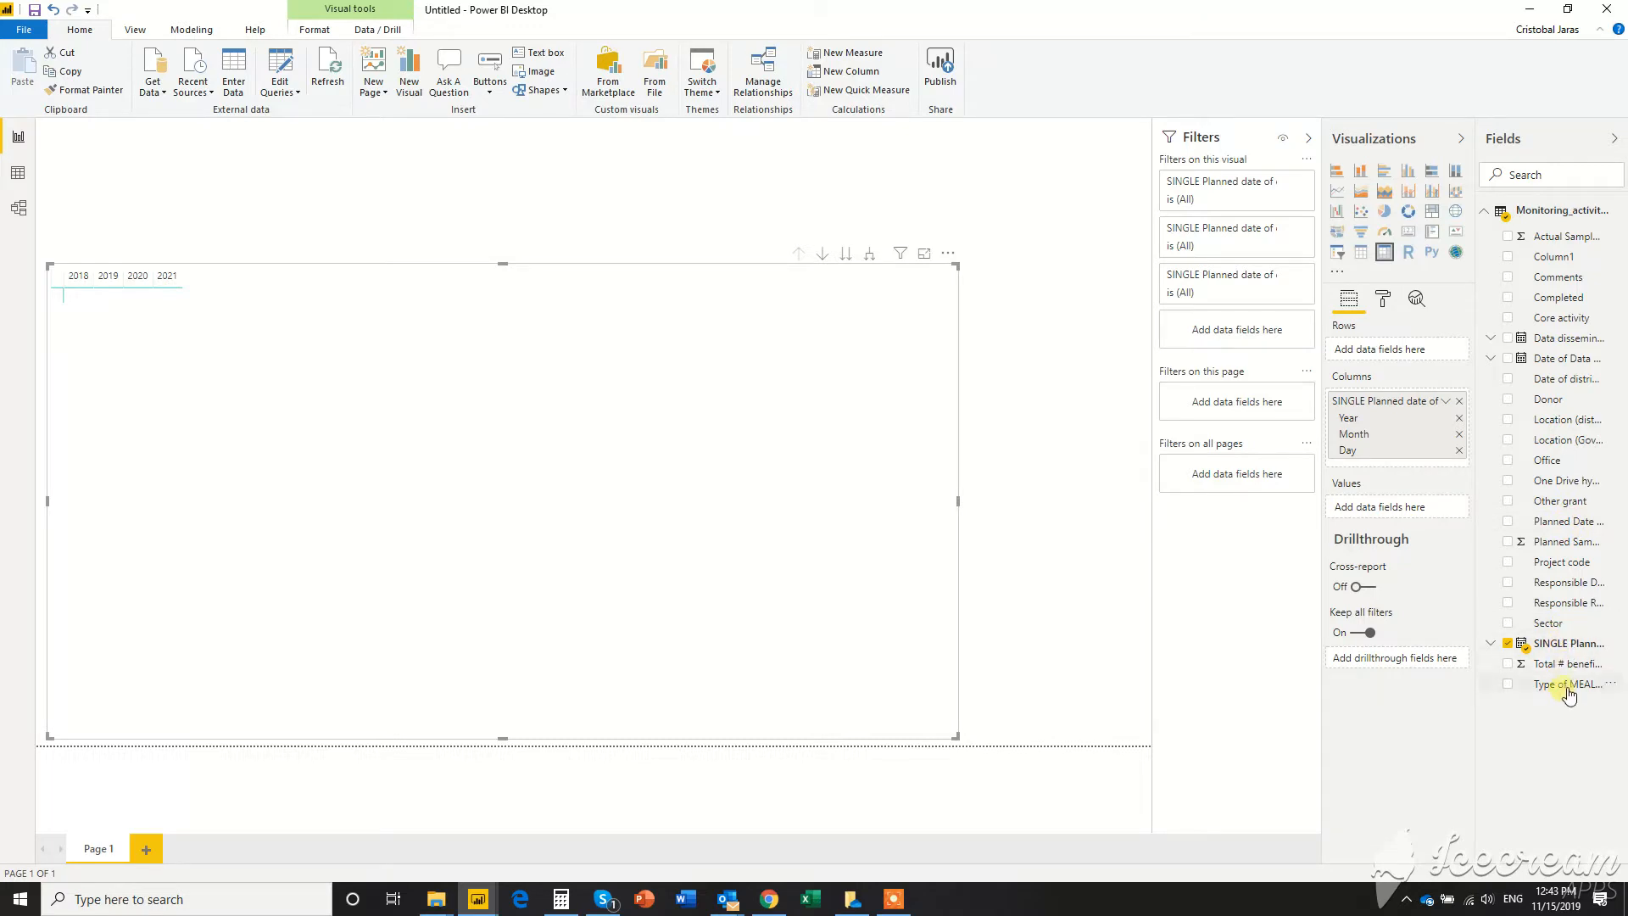
left_click_drag(1569, 694, 1399, 357)
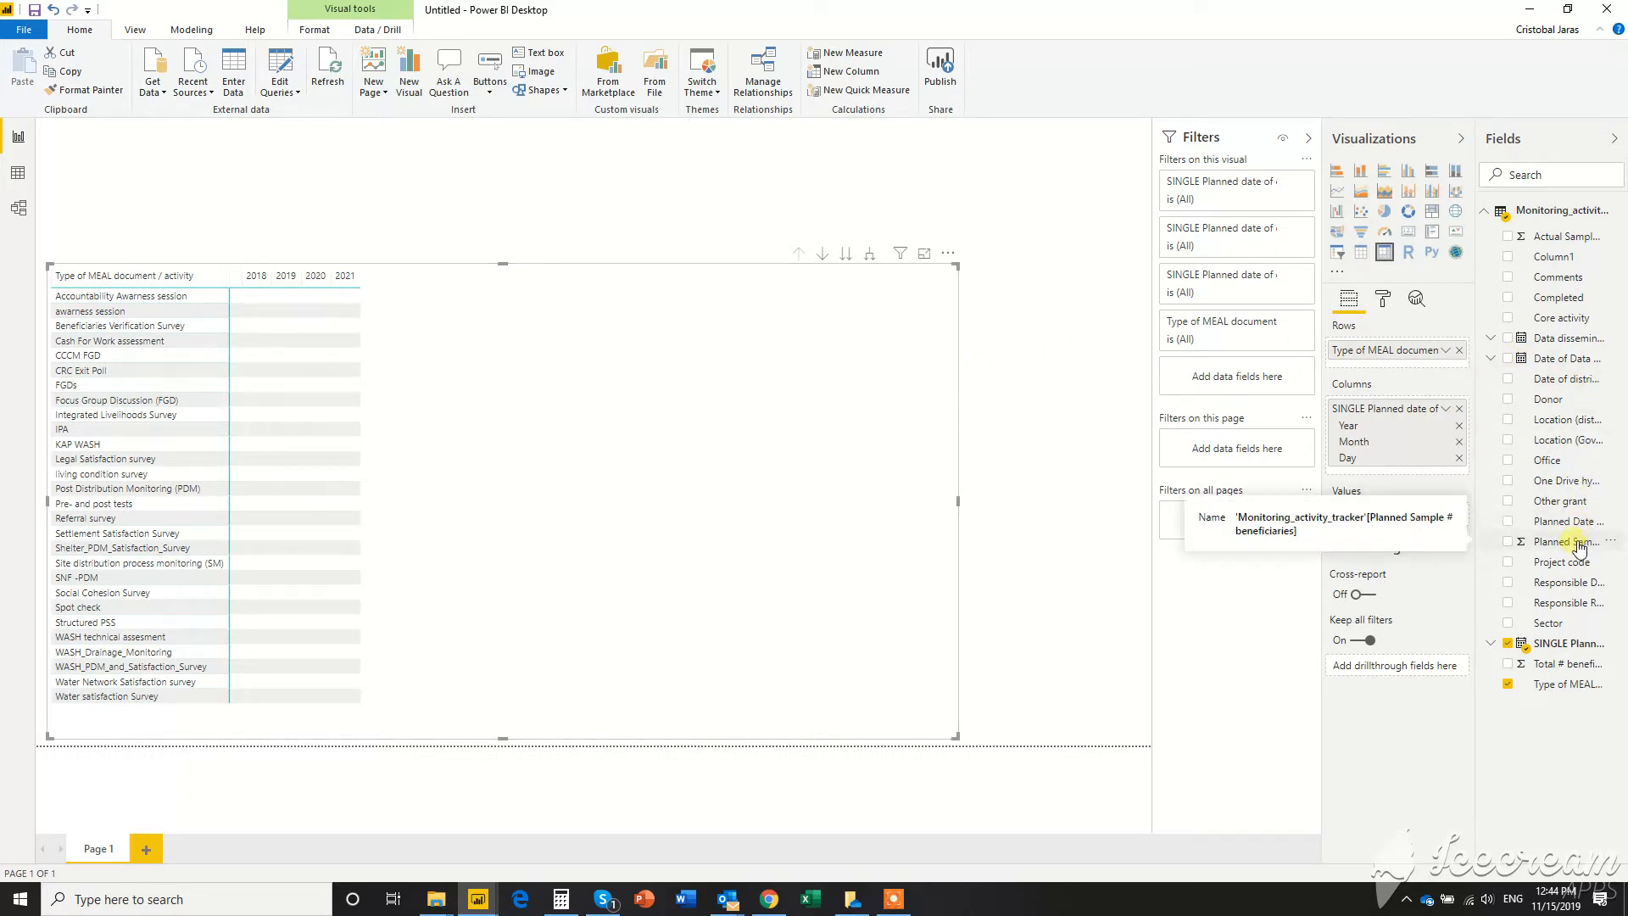
left_click_drag(1579, 547, 1430, 523)
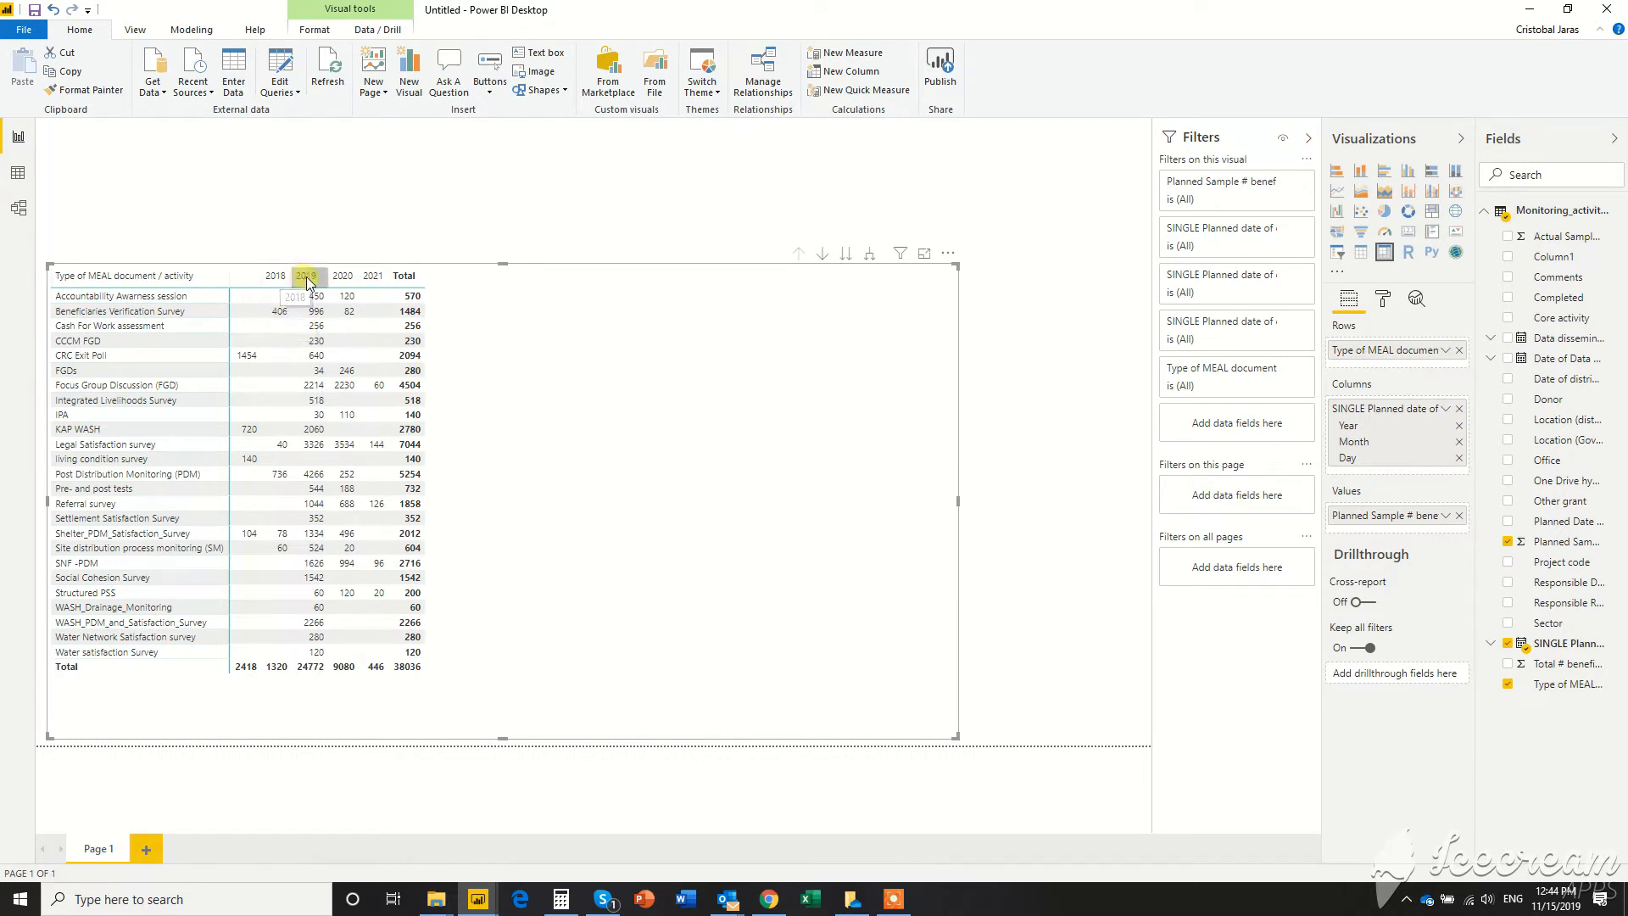
Expand the matrix columns one hierarchy level to show months under each year, and widen the matrix to the page's edge.
left_click(874, 254)
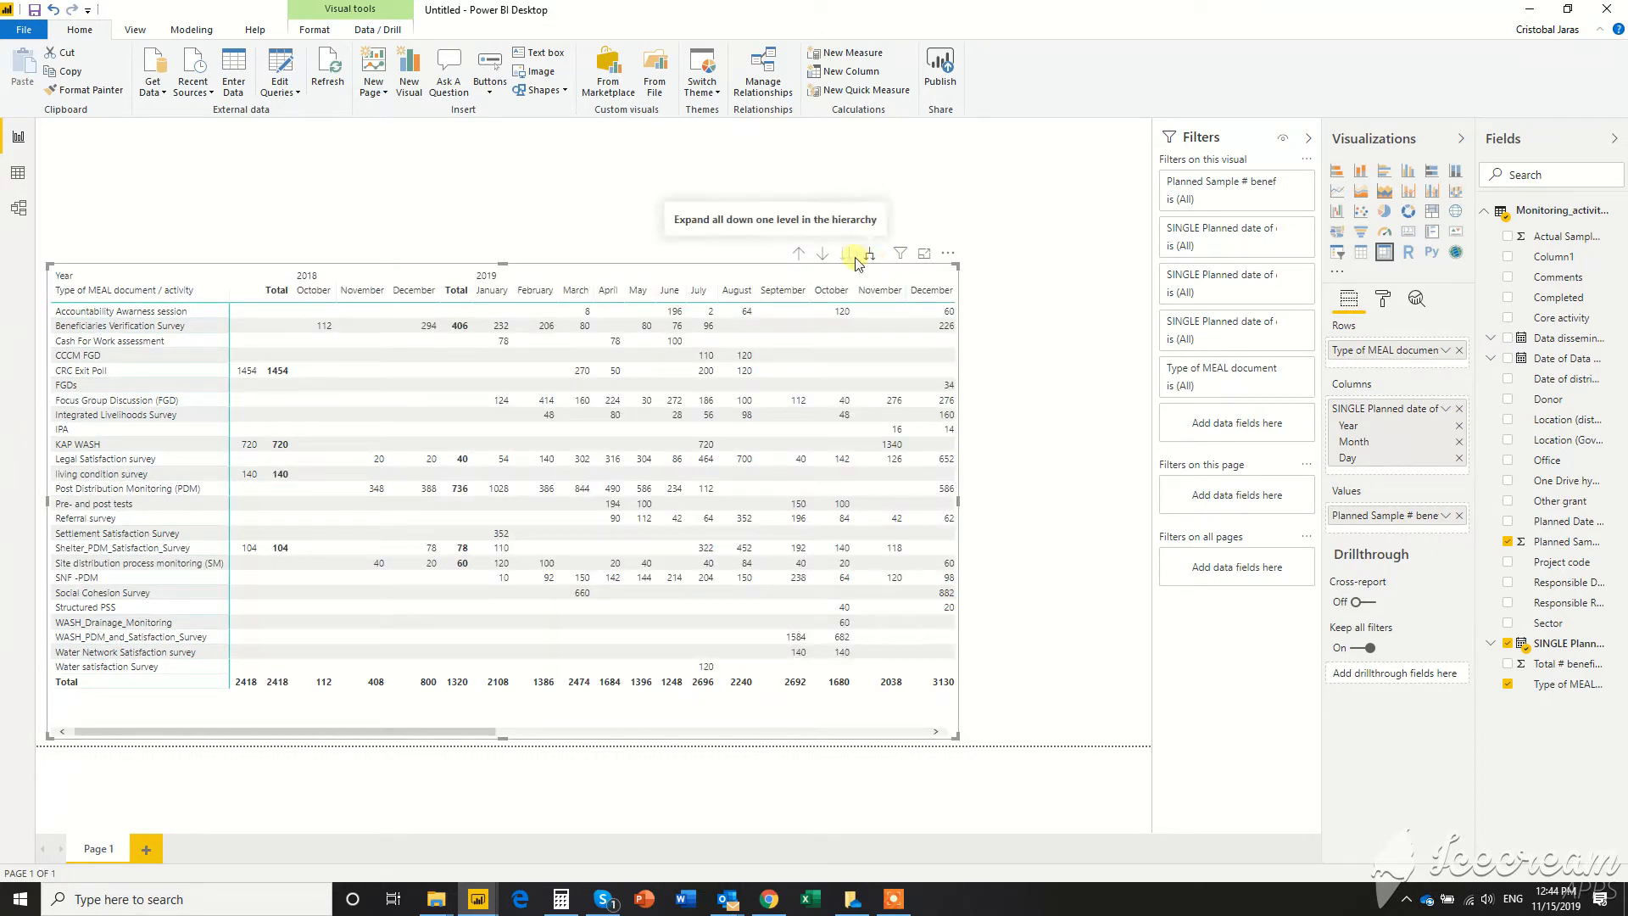
left_click(801, 255)
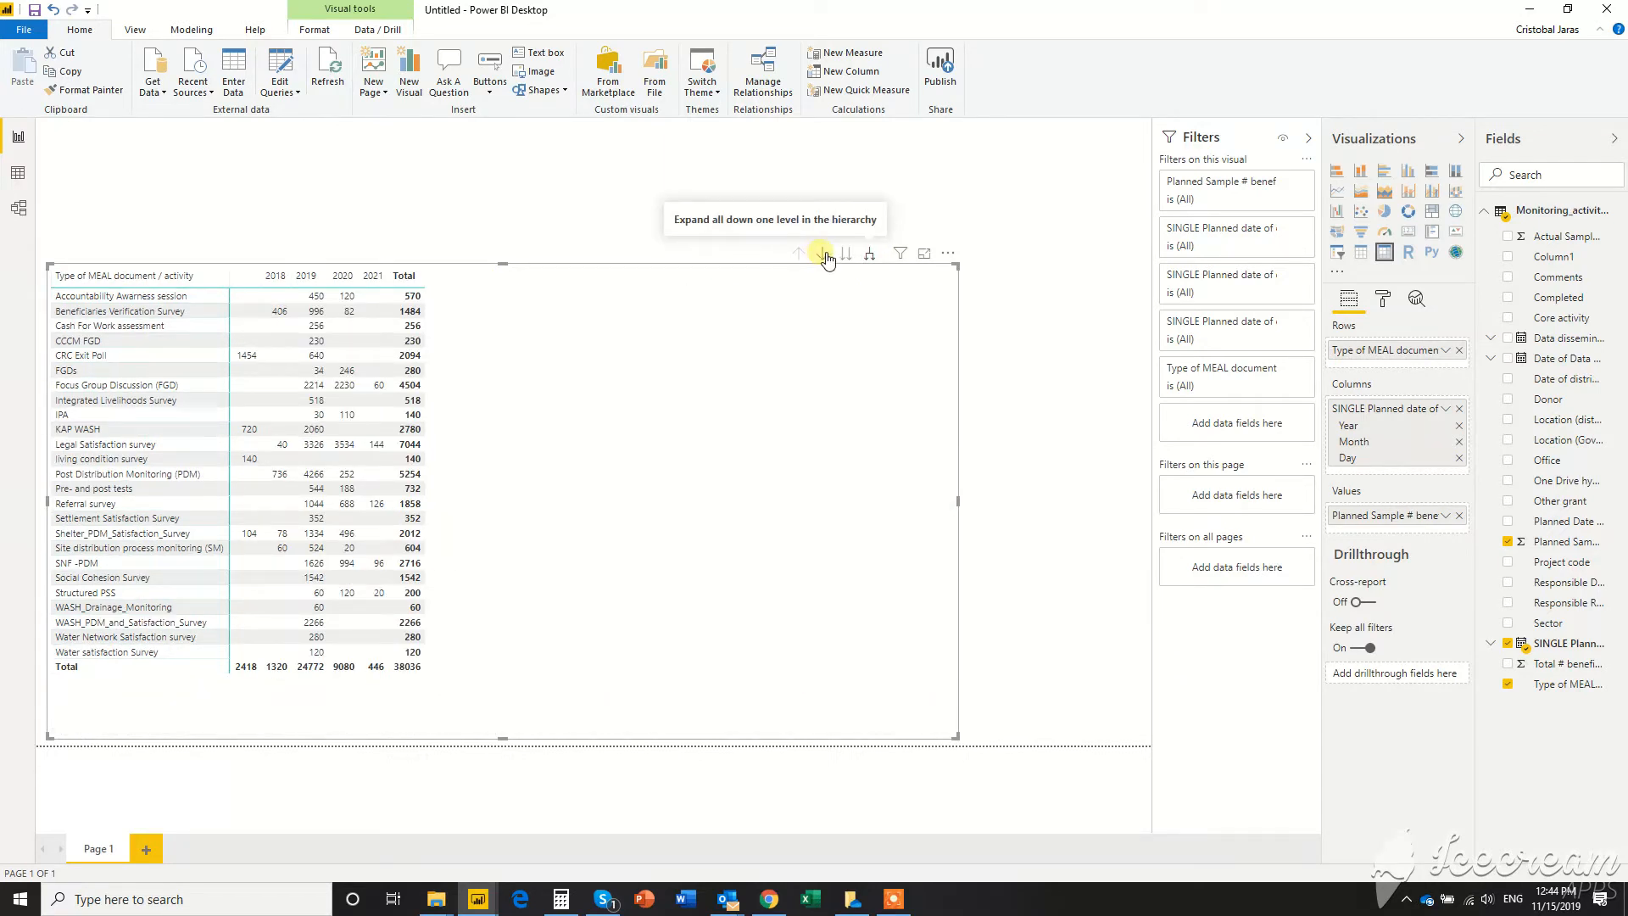
left_click(822, 254)
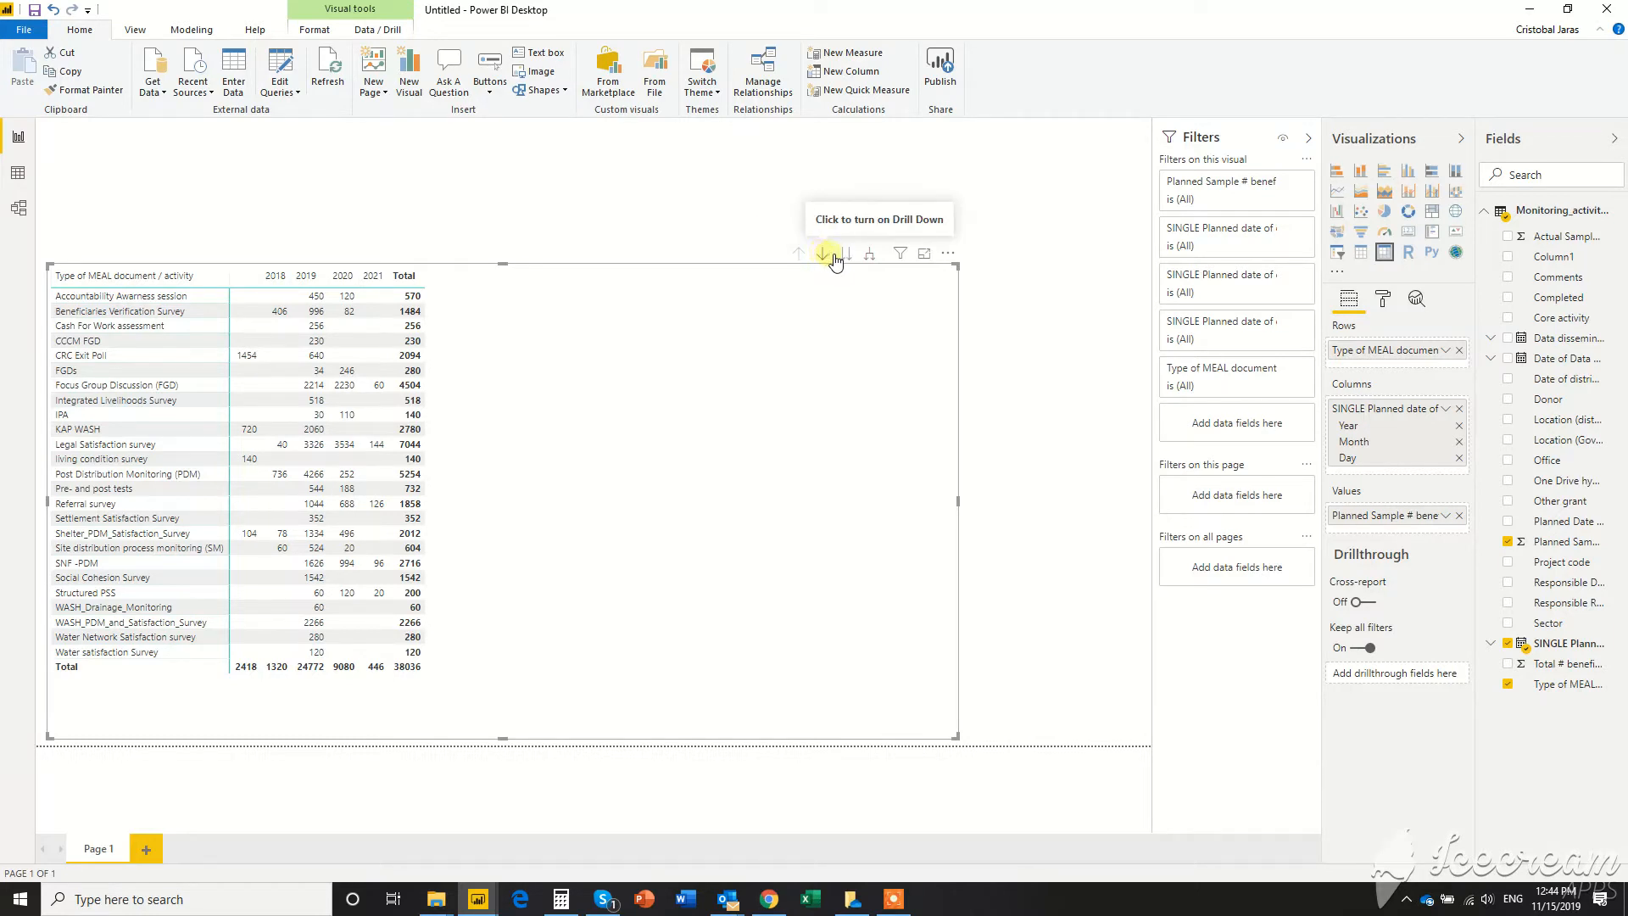
left_click(858, 257)
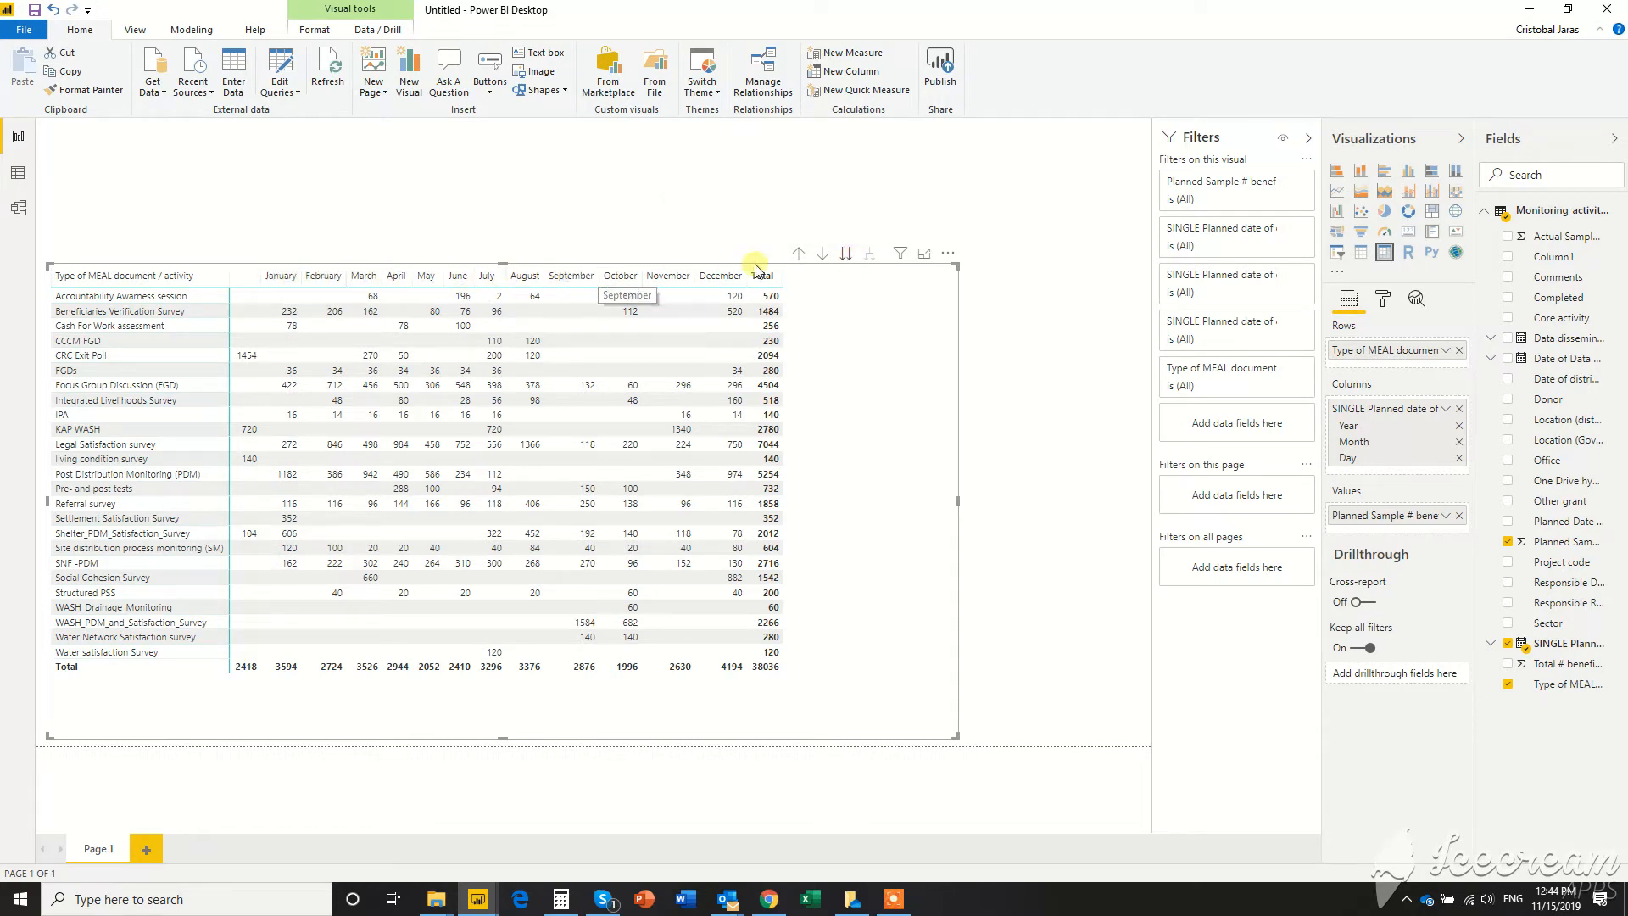
left_click(870, 255)
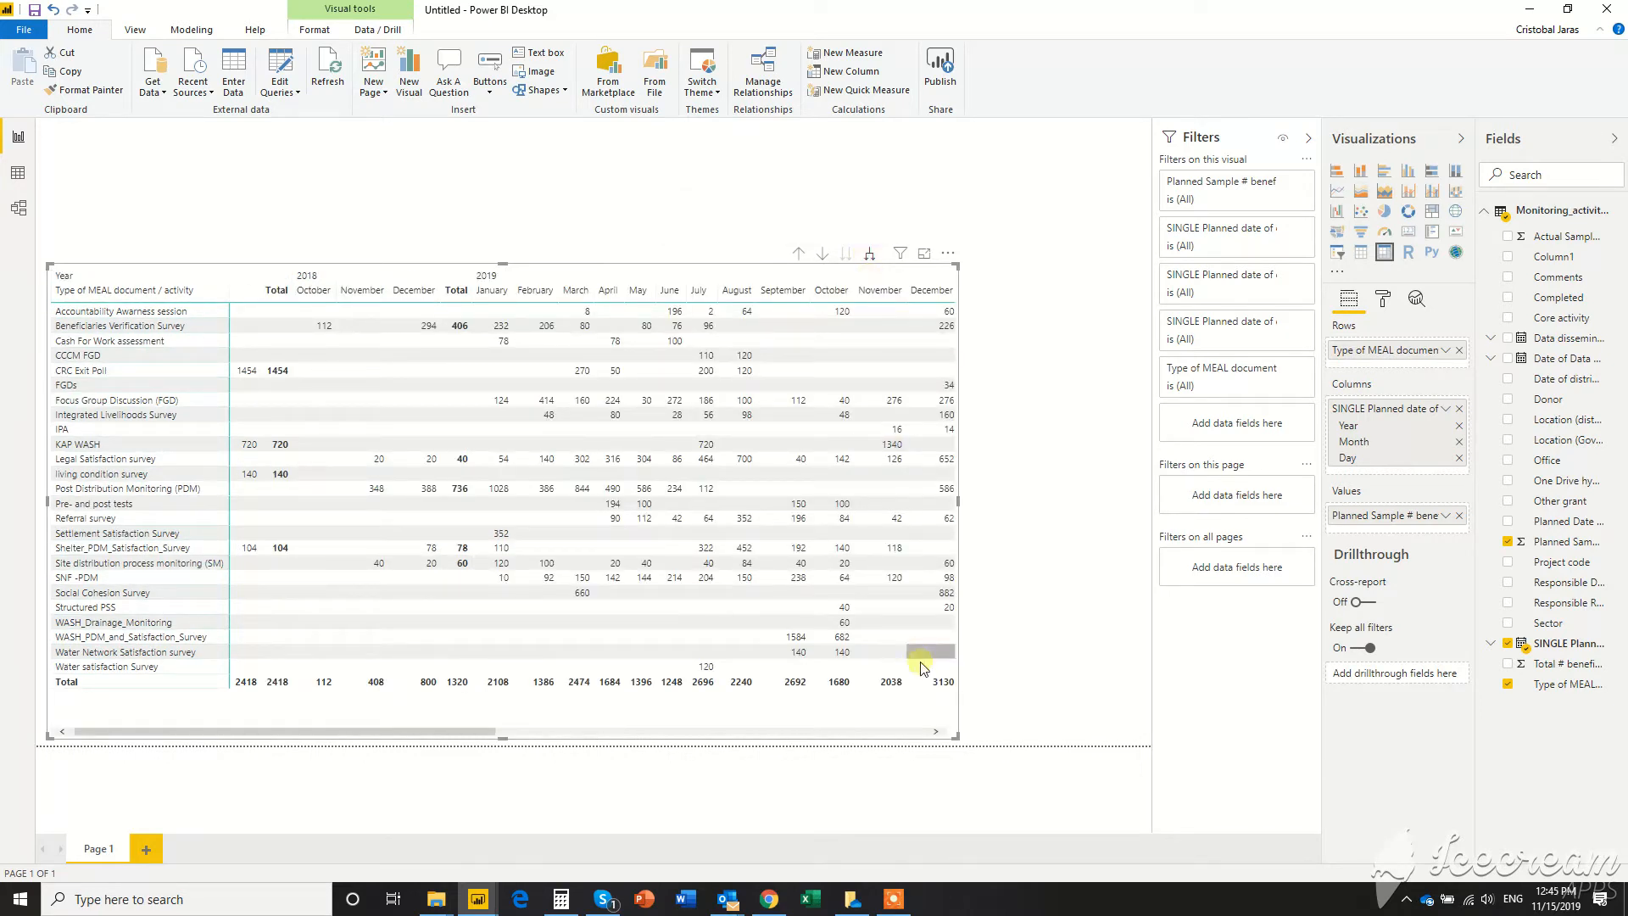
left_click_drag(957, 738, 1133, 740)
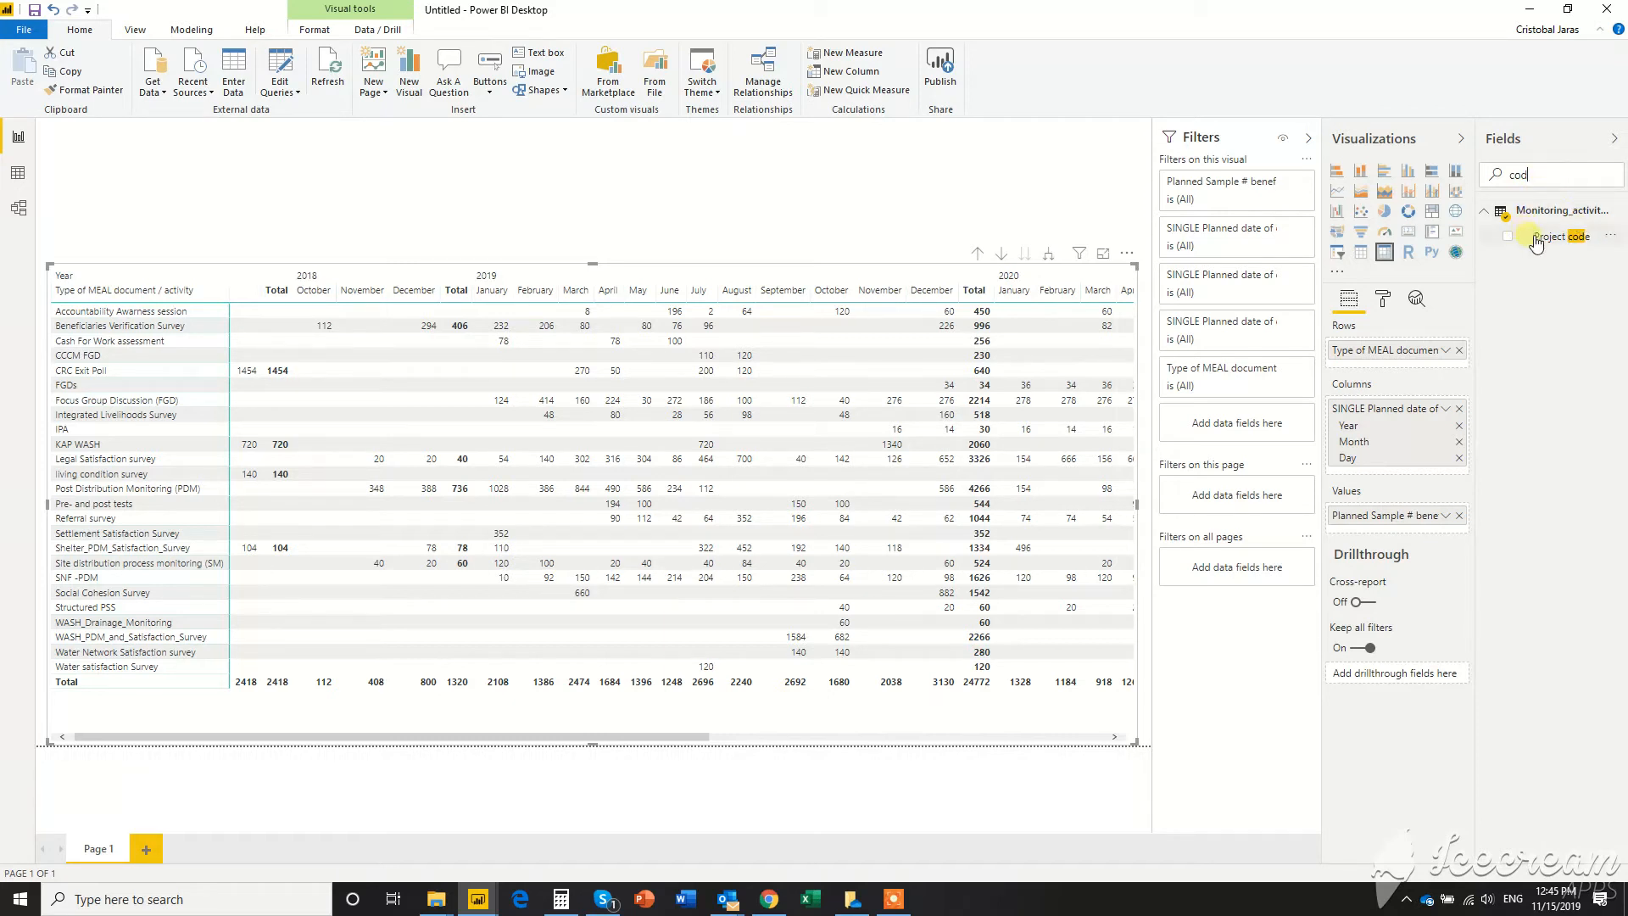
Add Project code above Type of MEAL document in the matrix rows and expand all rows down one level.
left_click_drag(1547, 239, 1427, 350)
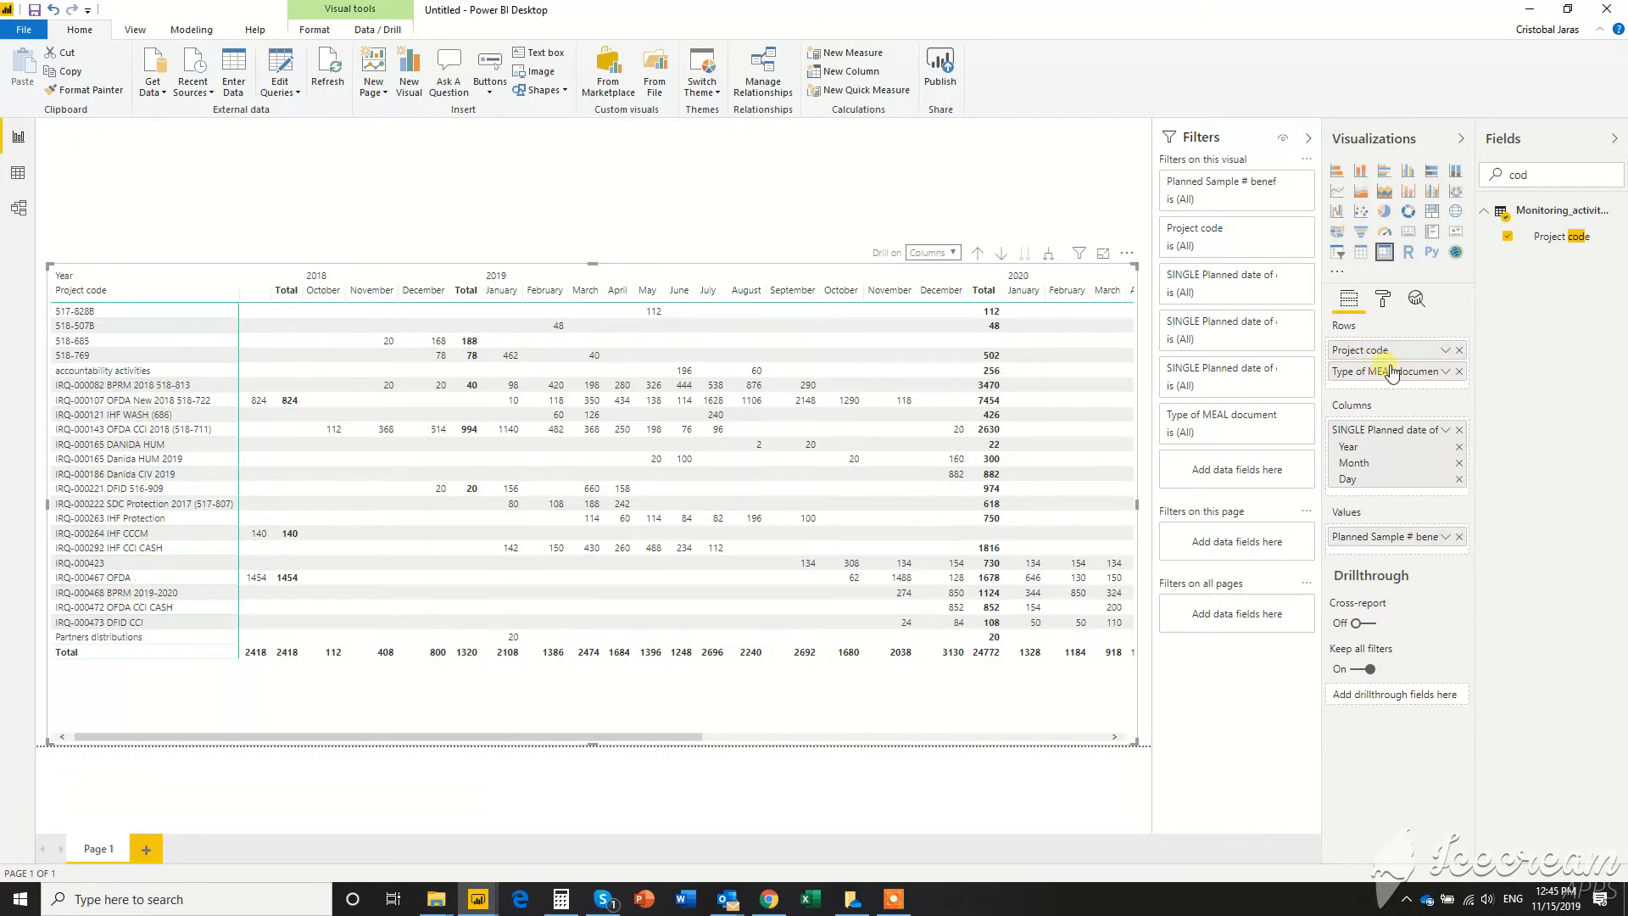
left_click(953, 253)
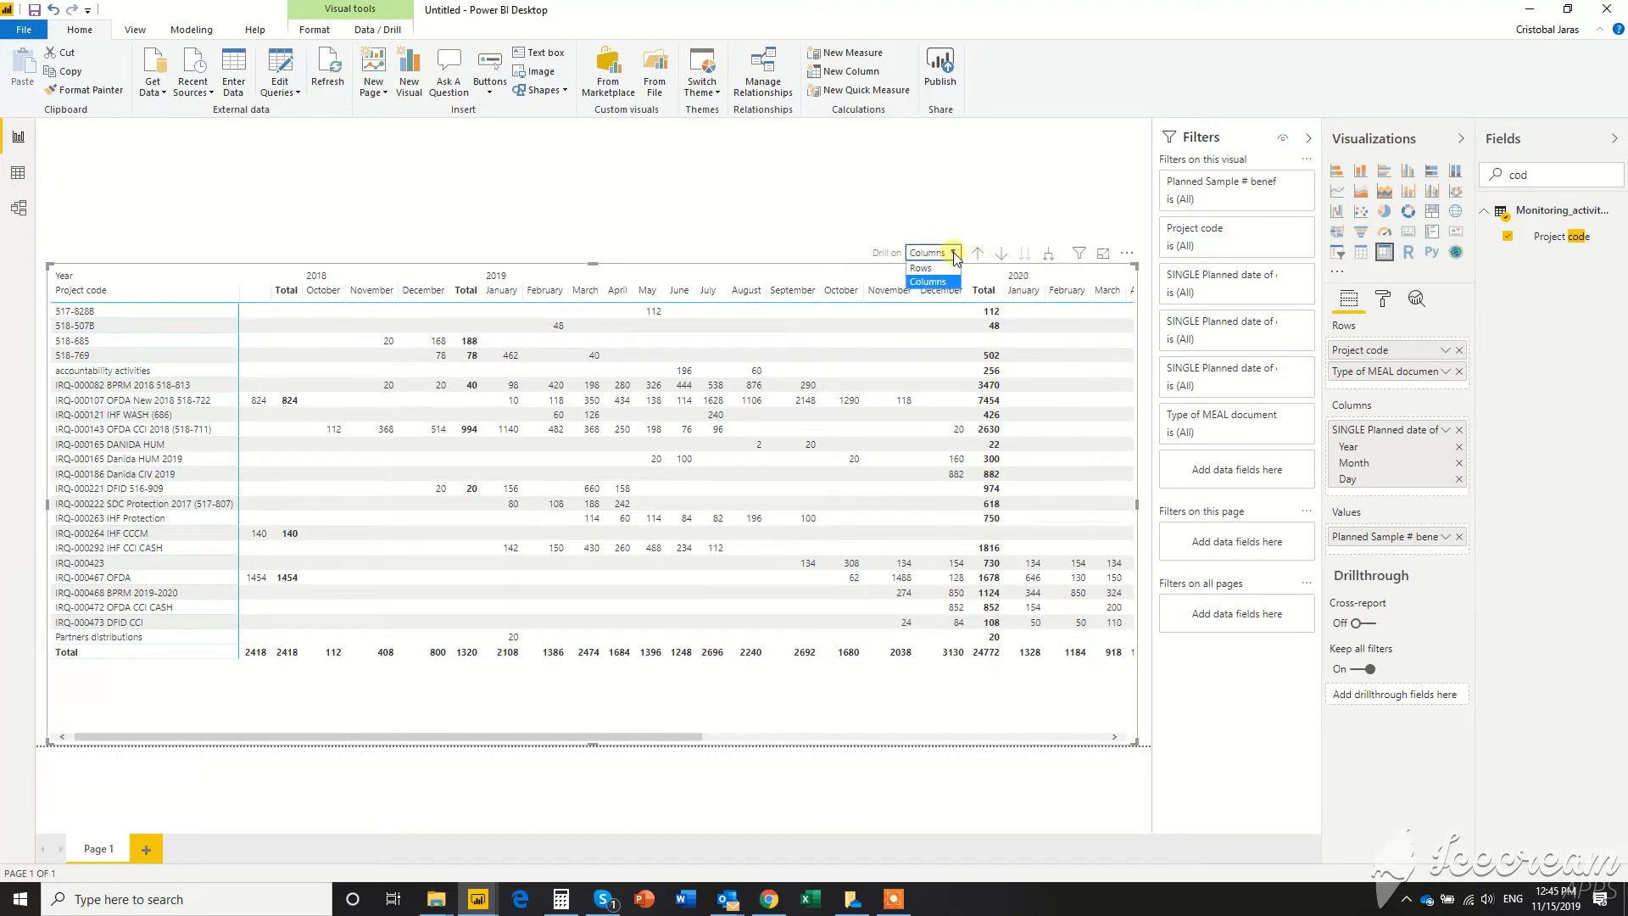
left_click(933, 268)
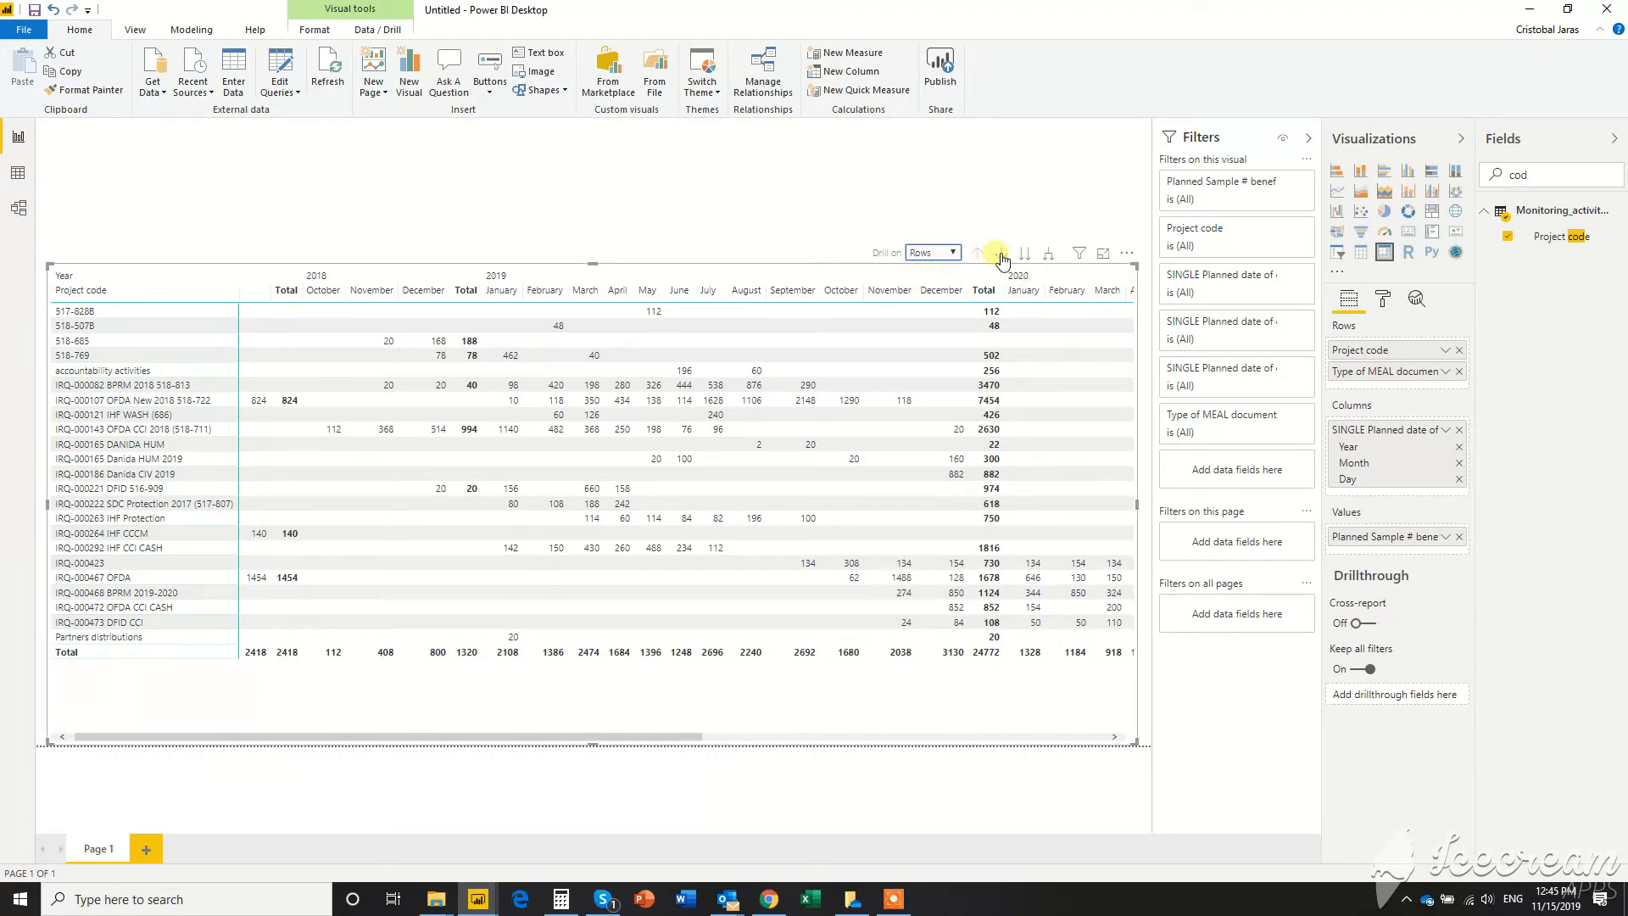
left_click(1050, 254)
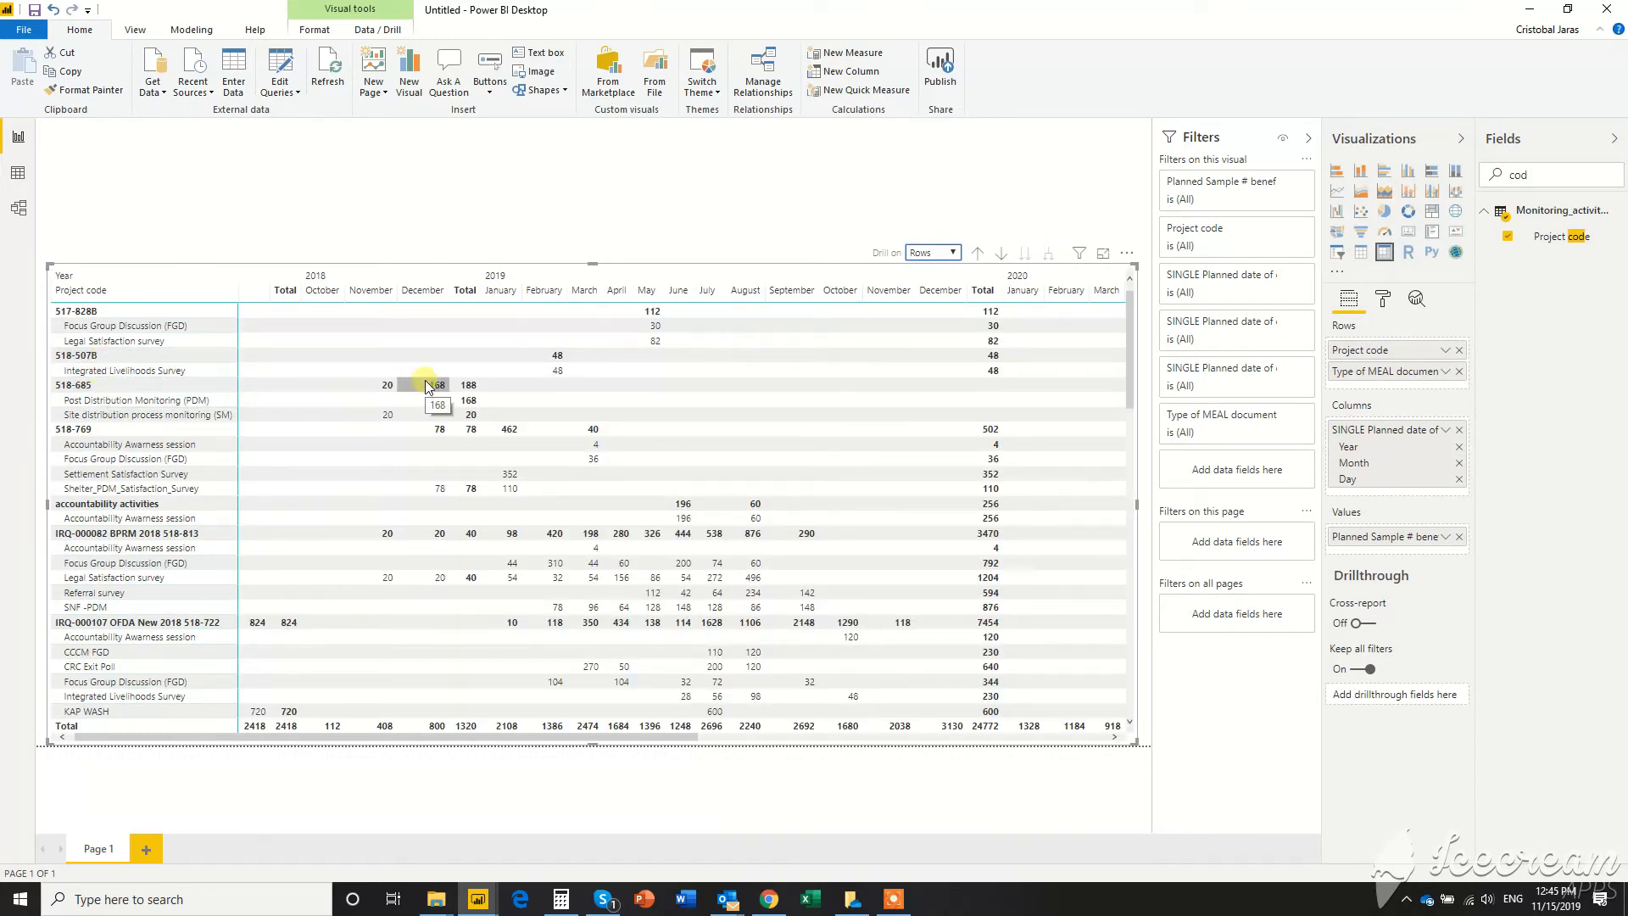
Examine the planned samples per project code and activity type across all rows and months of the matrix.
scroll(268, 429, "down", 8)
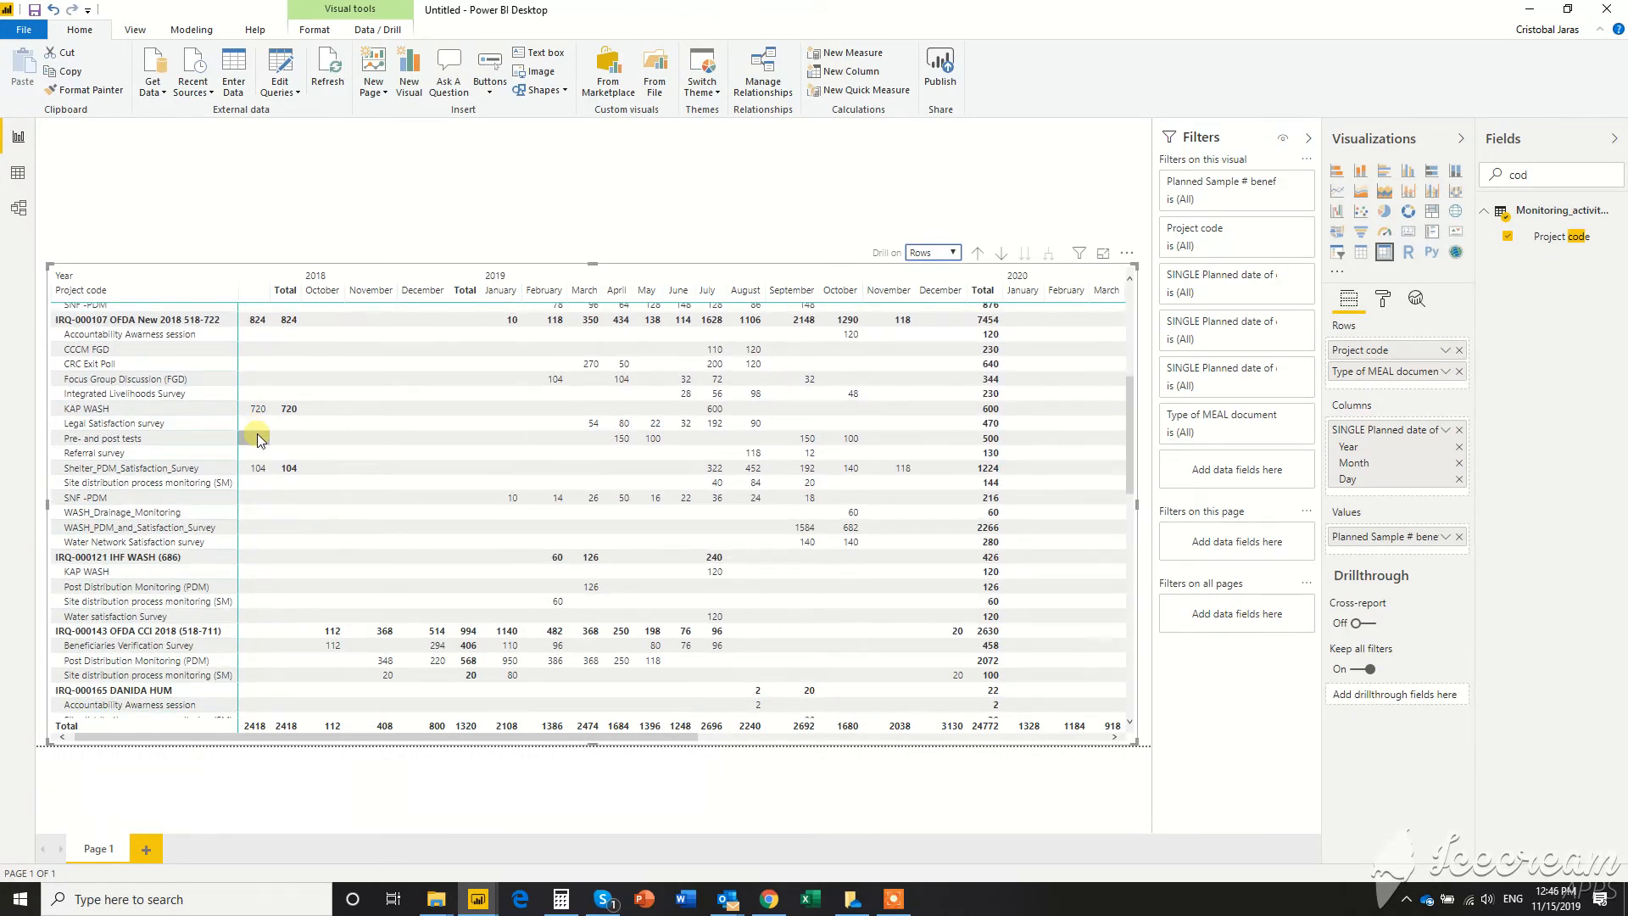
scroll(257, 436, "up", 3)
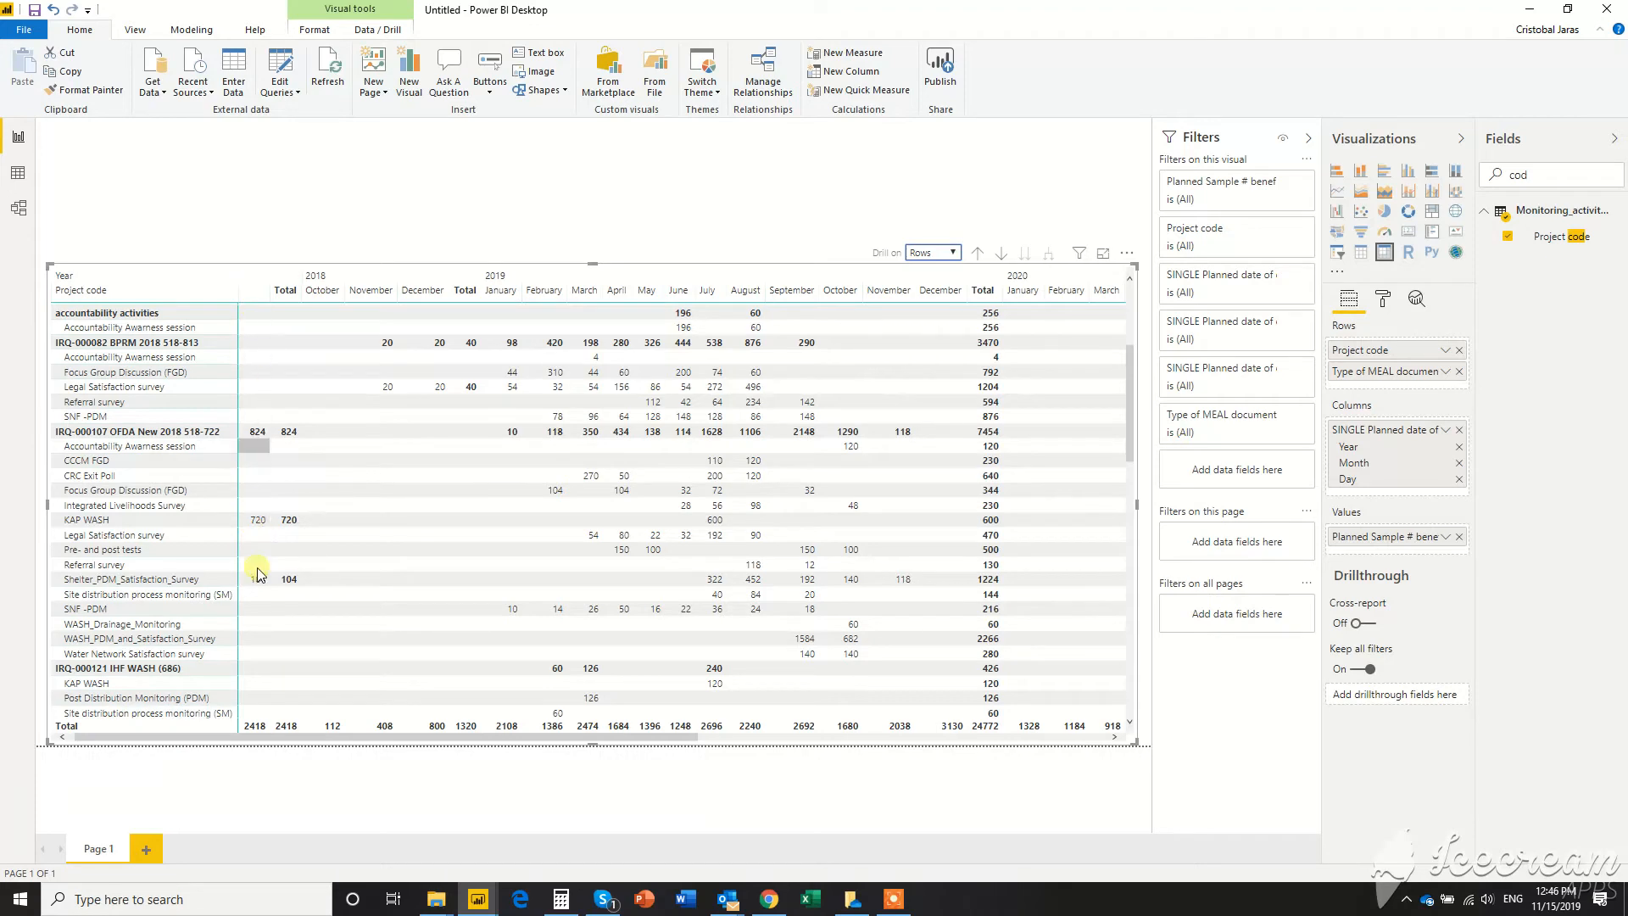
scroll(257, 635, "down", 3)
scroll(257, 636, "down", 5)
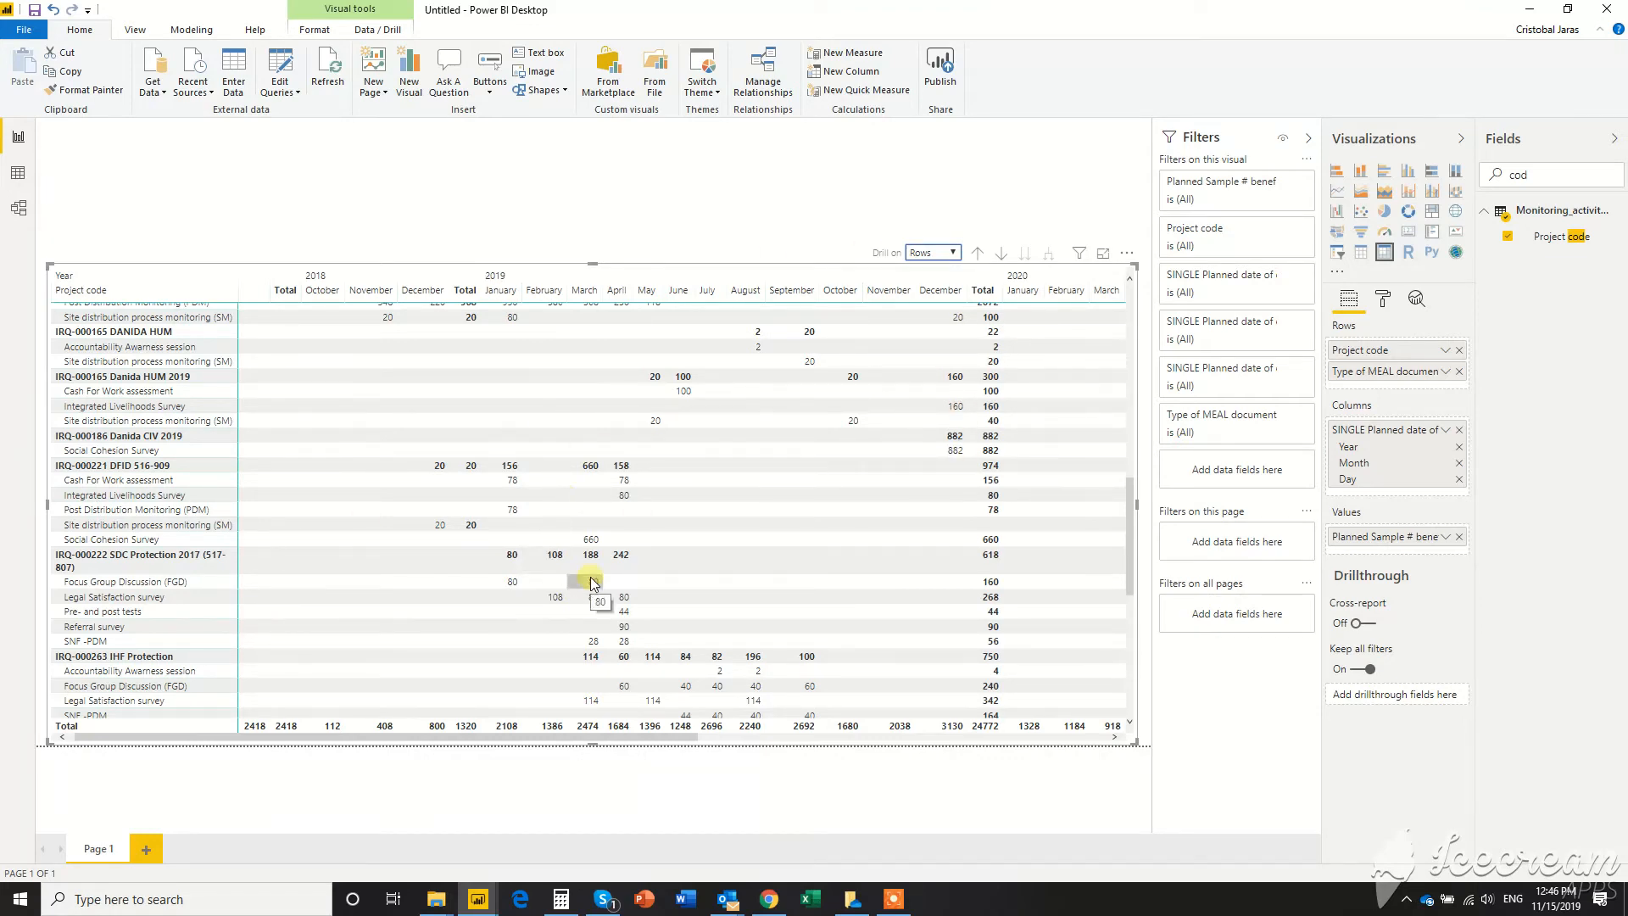
scroll(590, 577, "down", 10)
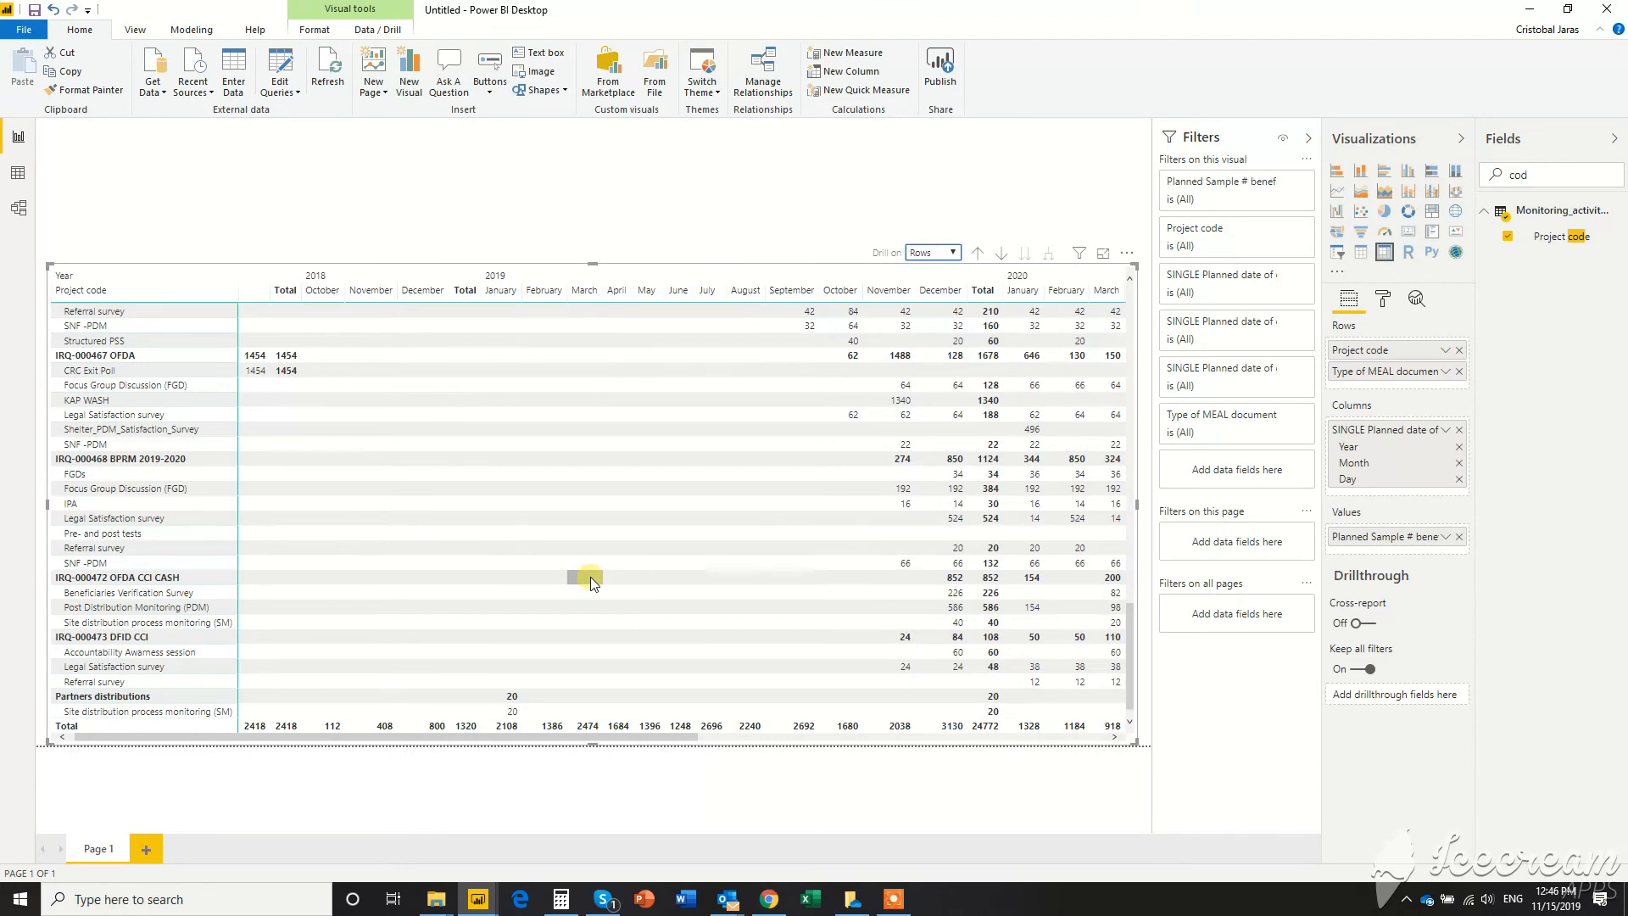
scroll(591, 577, "right", 10)
scroll(591, 577, "up", 1)
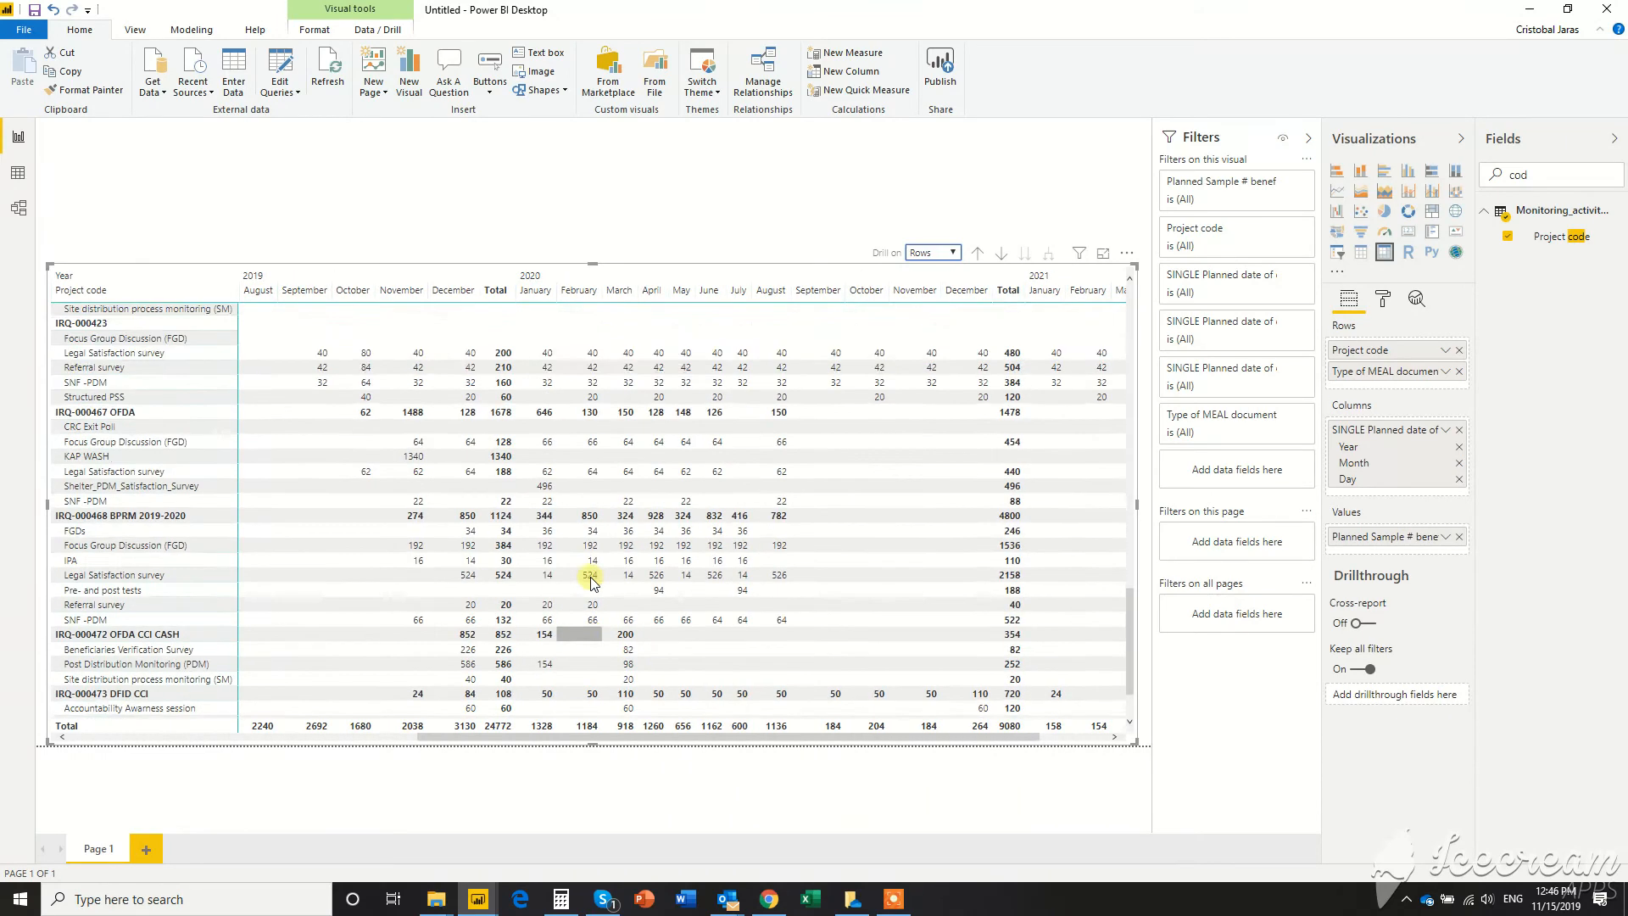
scroll(590, 576, "up", 15)
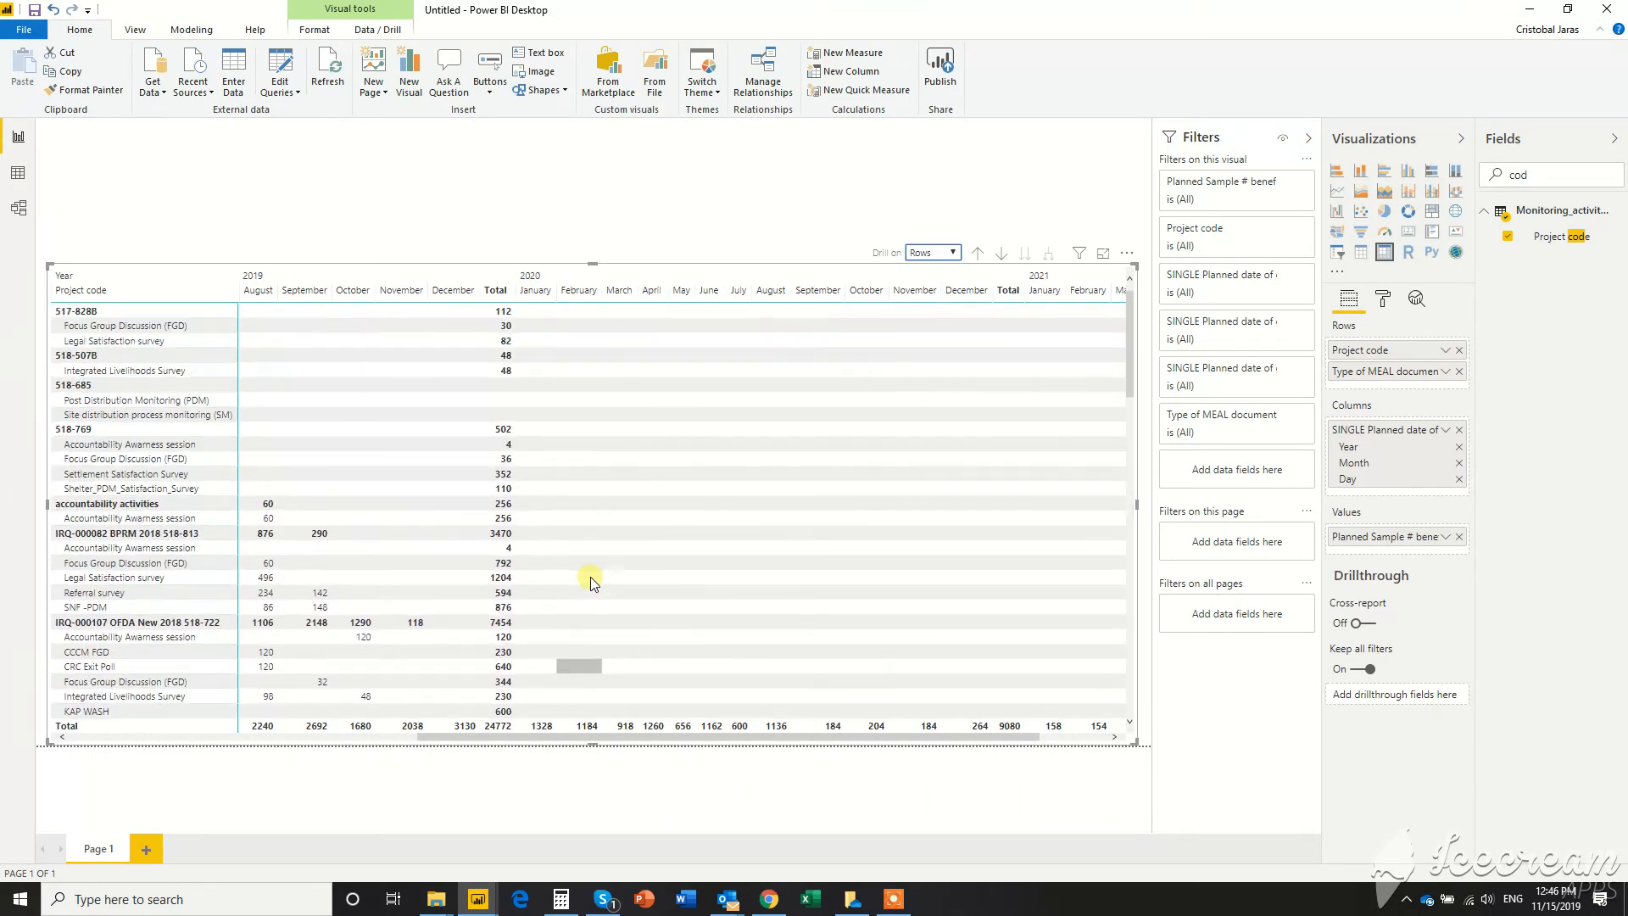
scroll(591, 577, "left", 10)
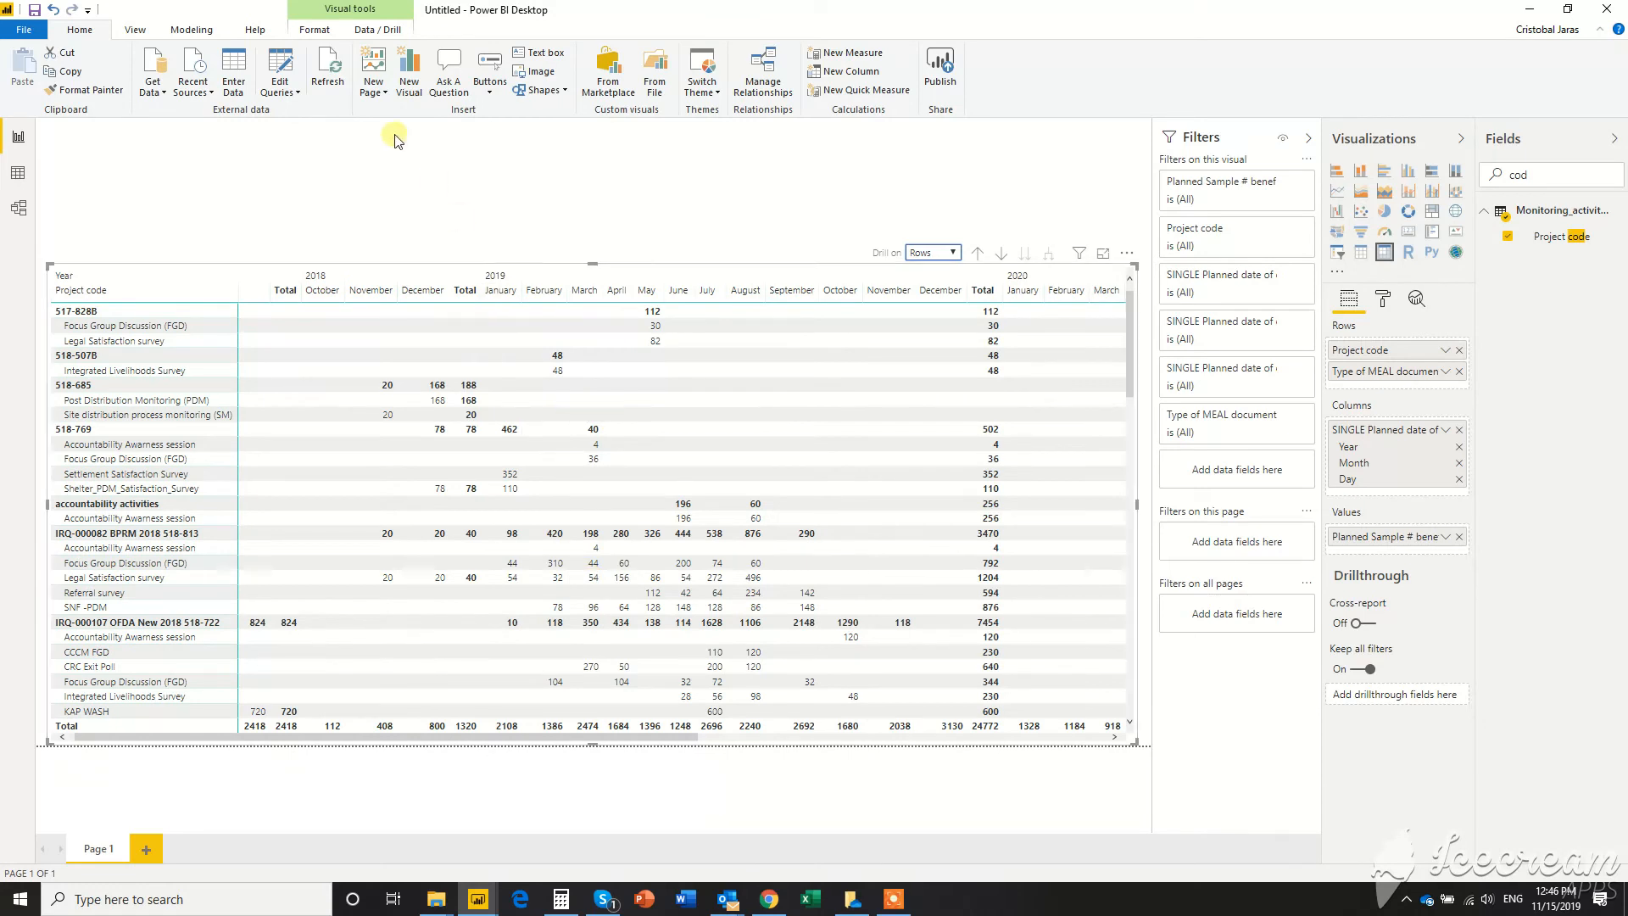
Add a slicer visual, shrink it and place it in the empty area above the matrix.
left_click(997, 198)
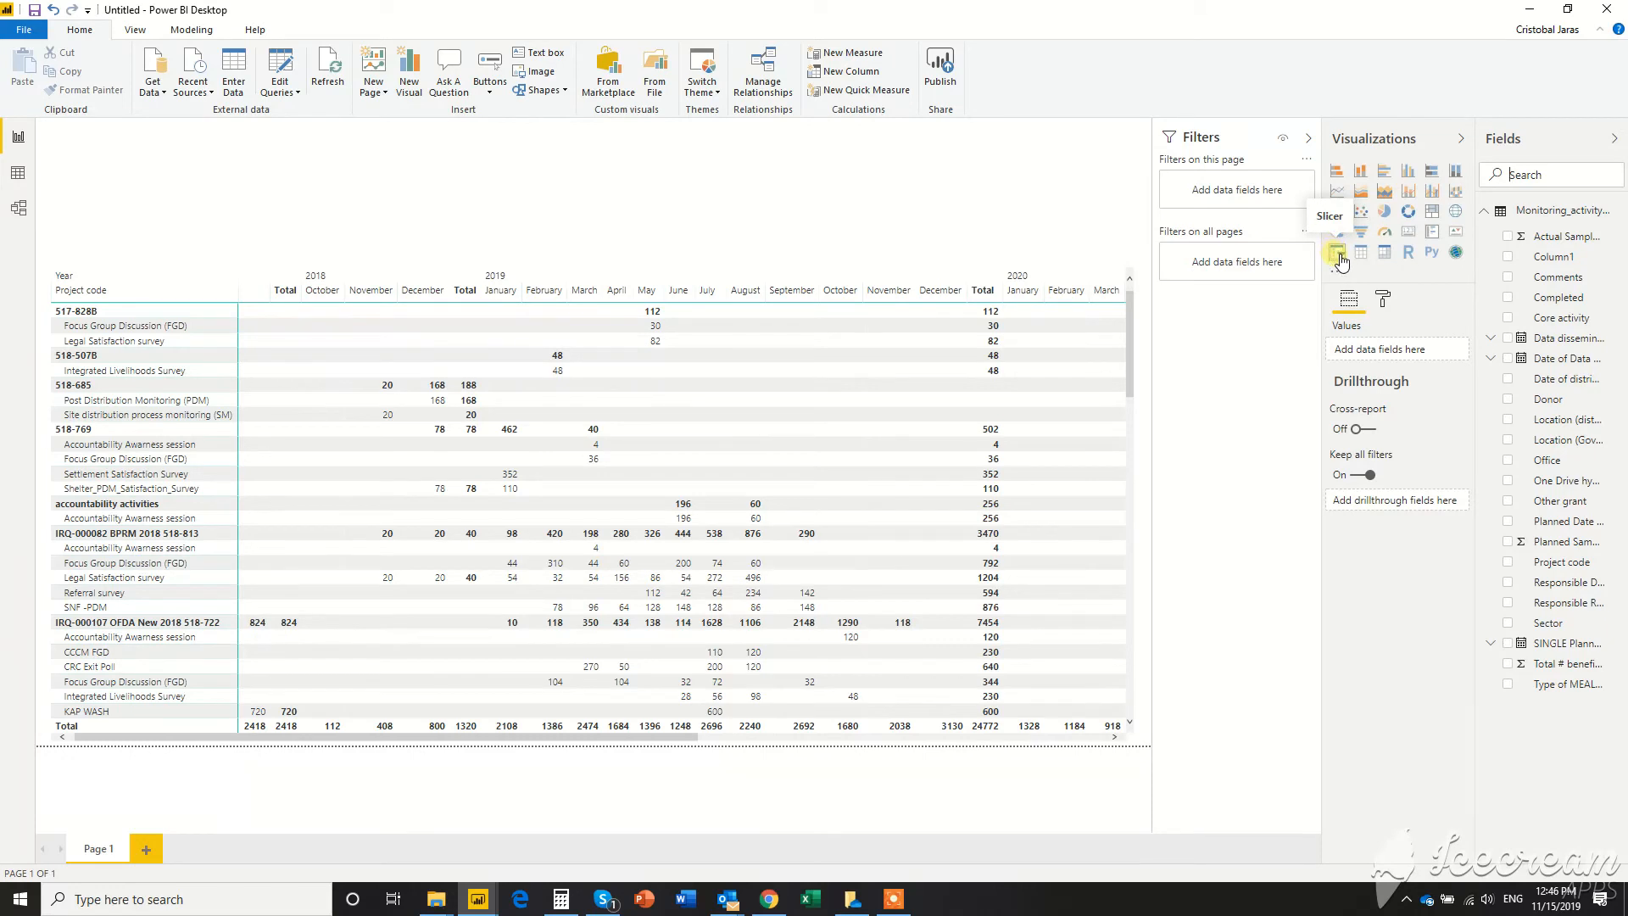
left_click(1338, 252)
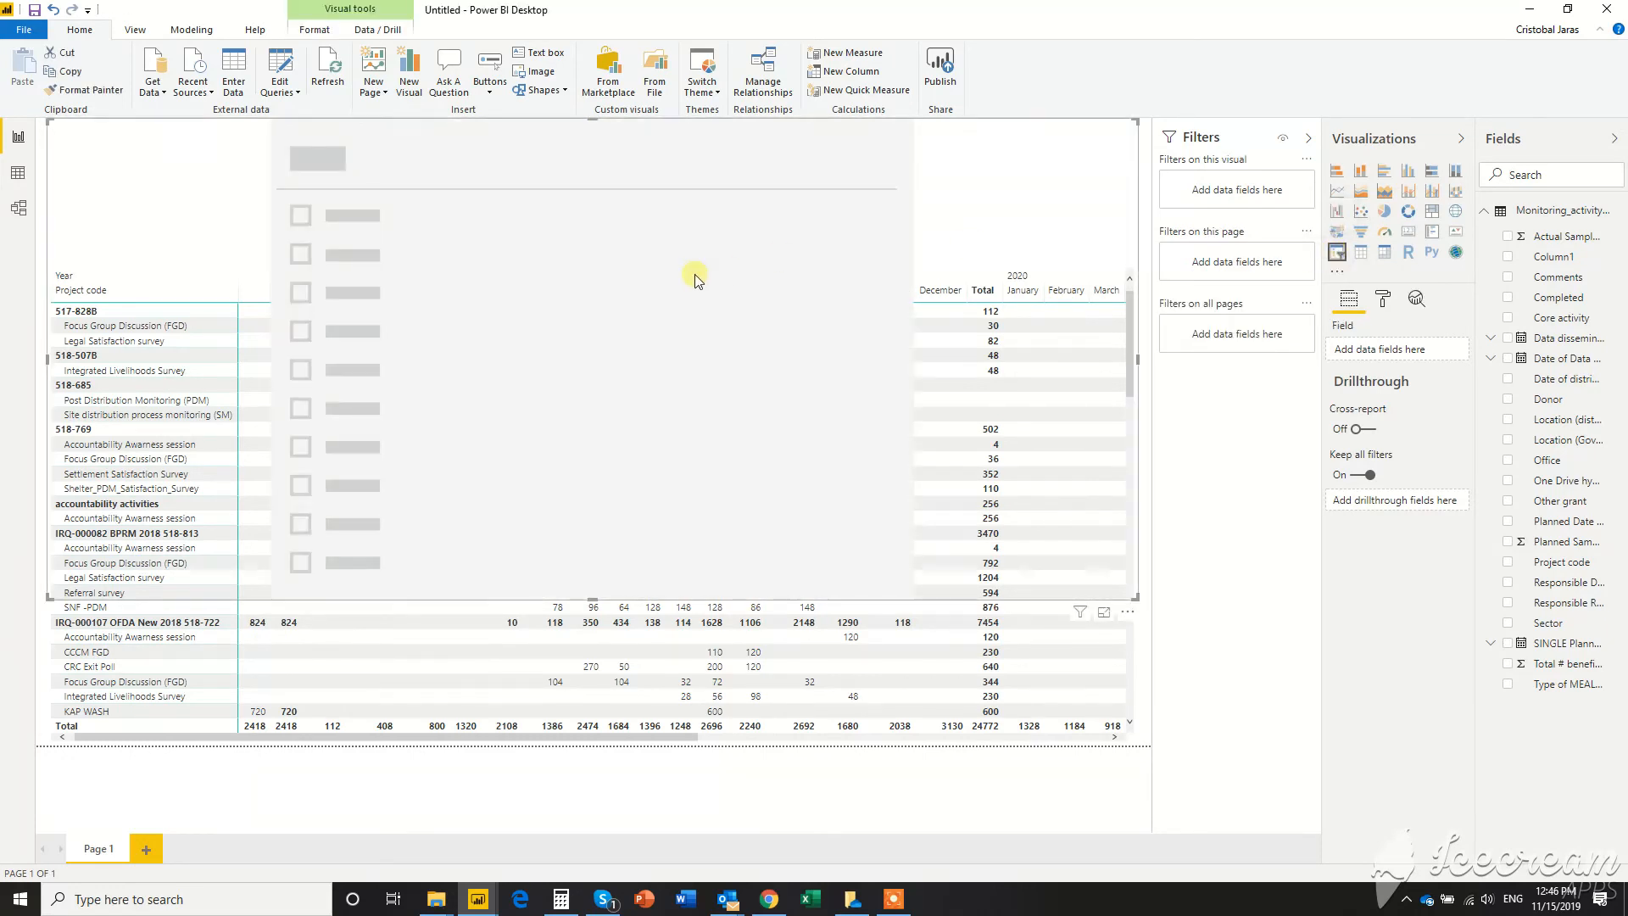
left_click_drag(745, 270, 524, 313)
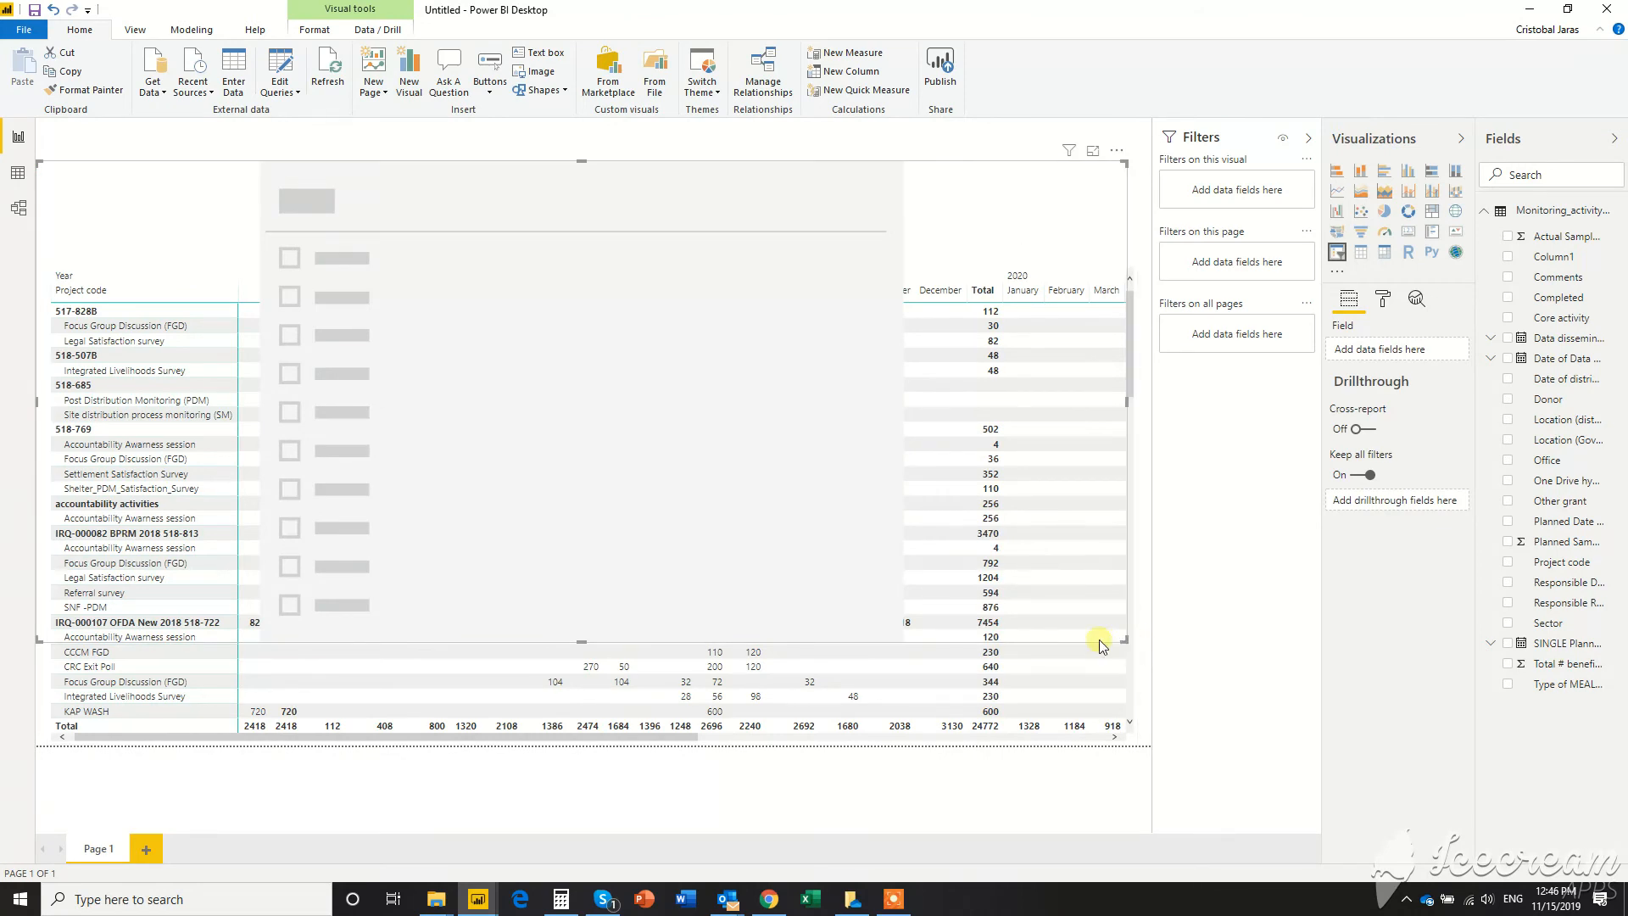
left_click_drag(1099, 642, 260, 370)
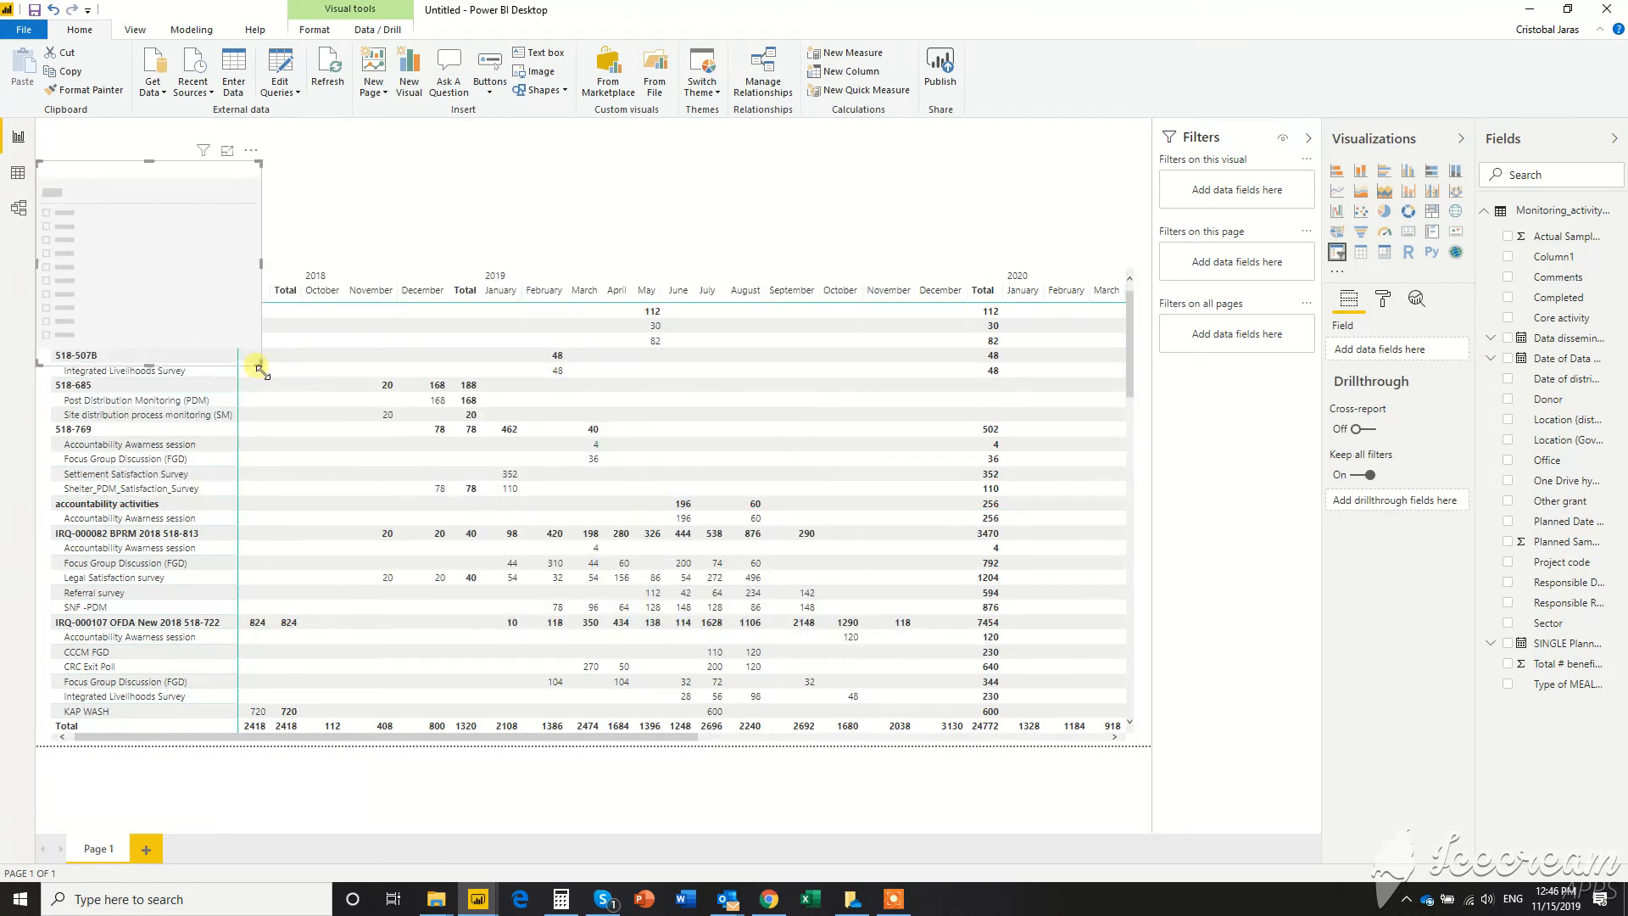
left_click_drag(192, 280, 676, 216)
left_click_drag(740, 322, 721, 262)
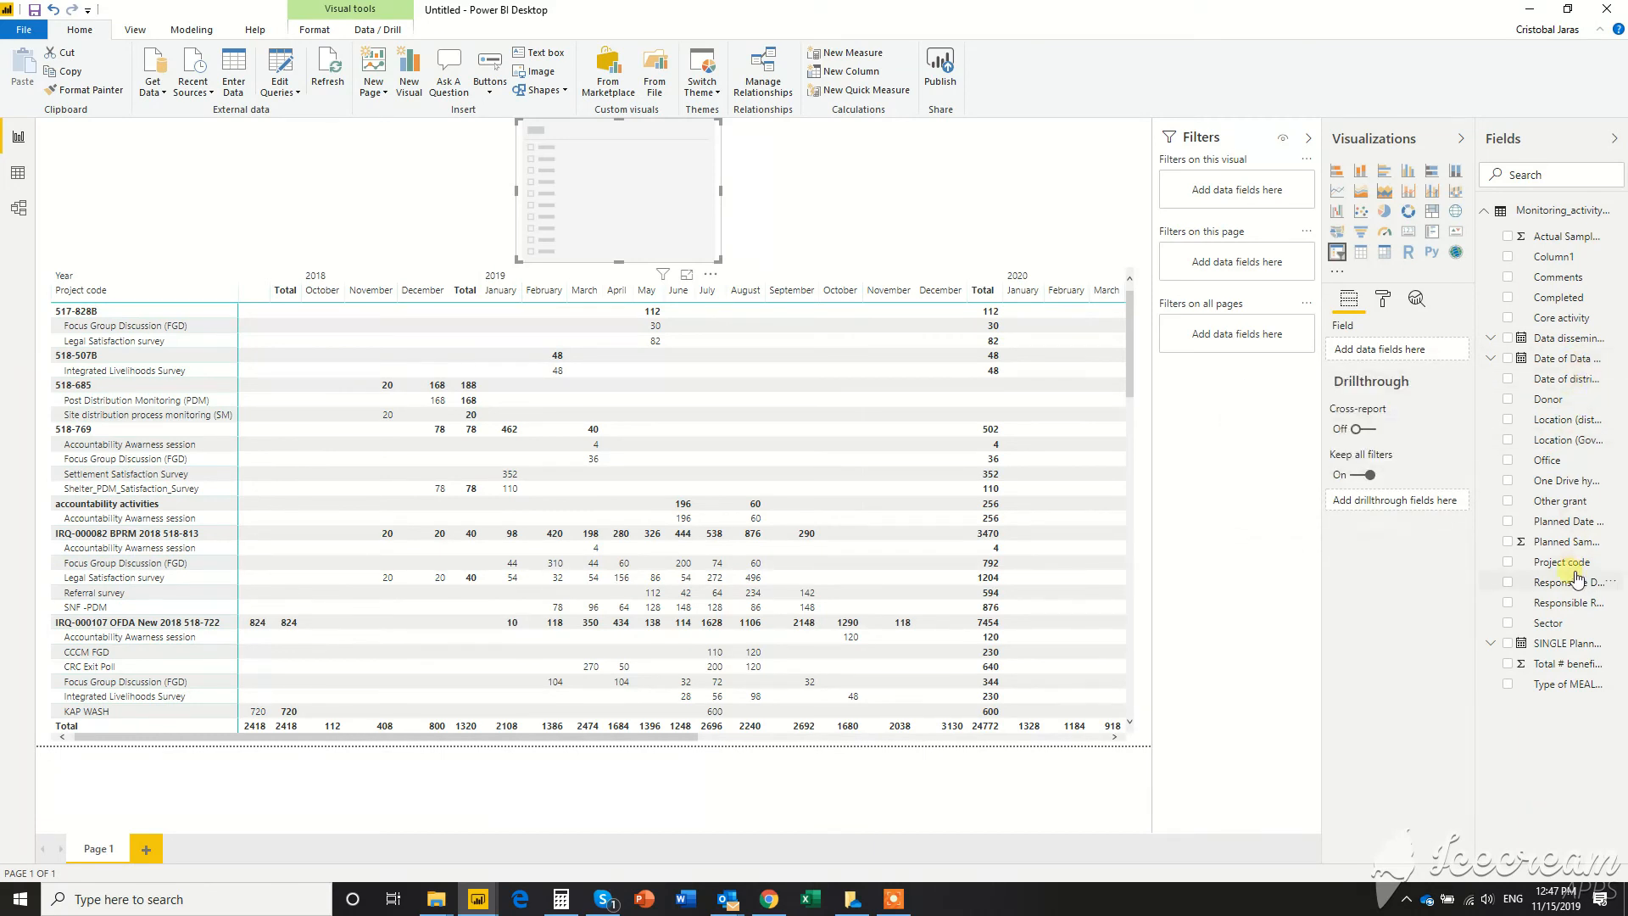
Assign SINGLE Planned date of data collection to the slicer, narrow the slicer and rename its field to Date.
left_click_drag(1578, 650, 1408, 357)
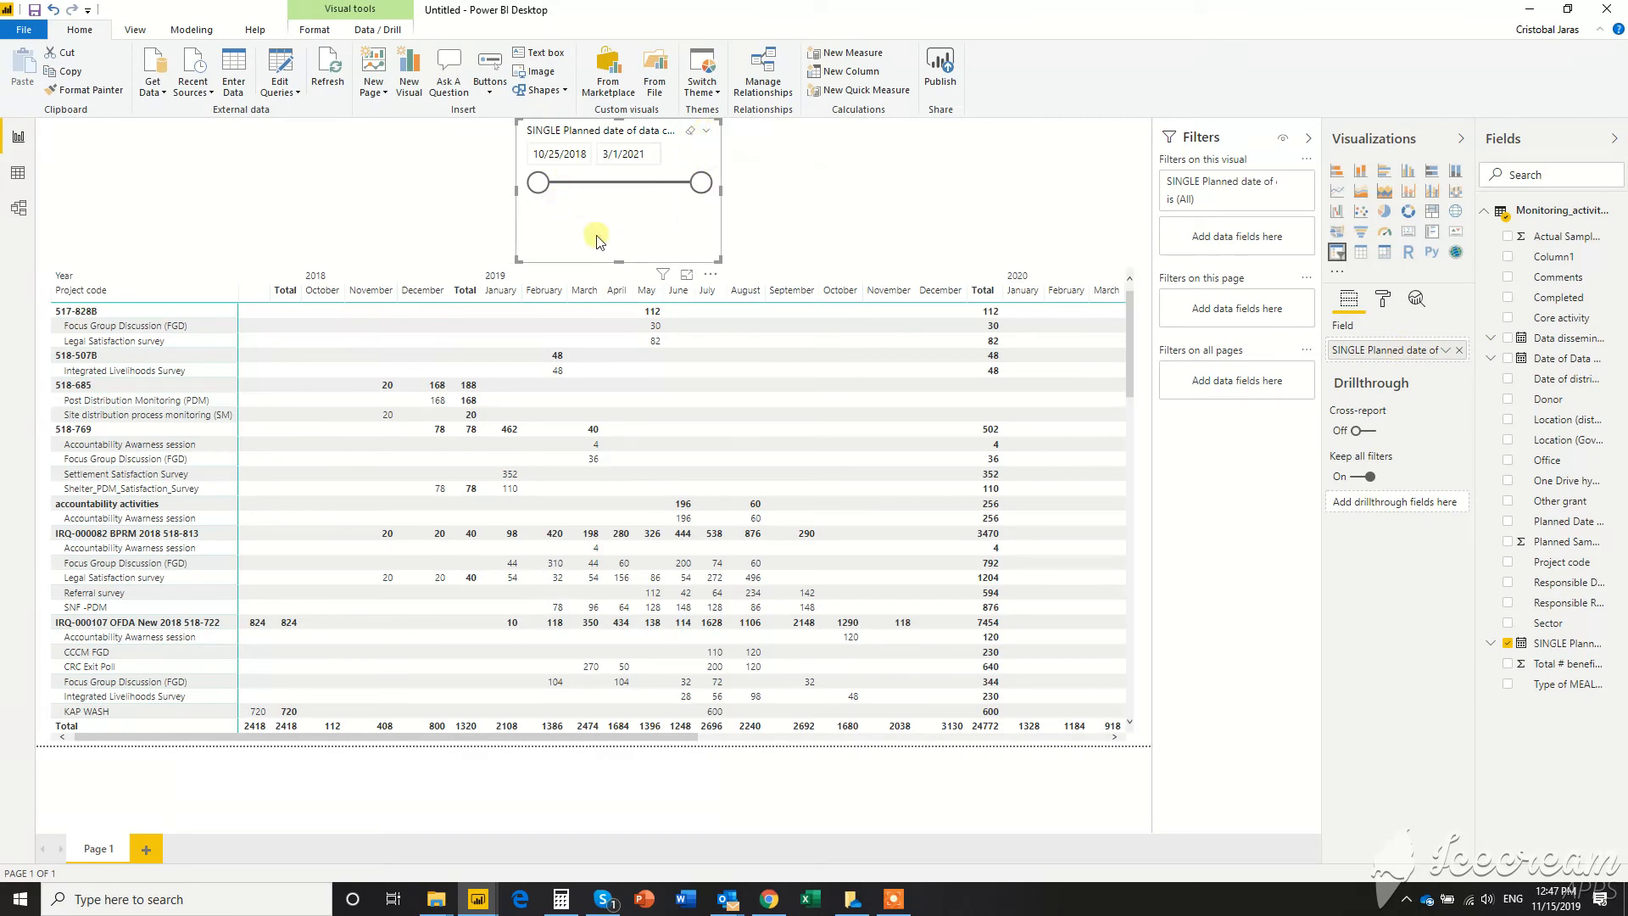
left_click_drag(728, 193, 673, 191)
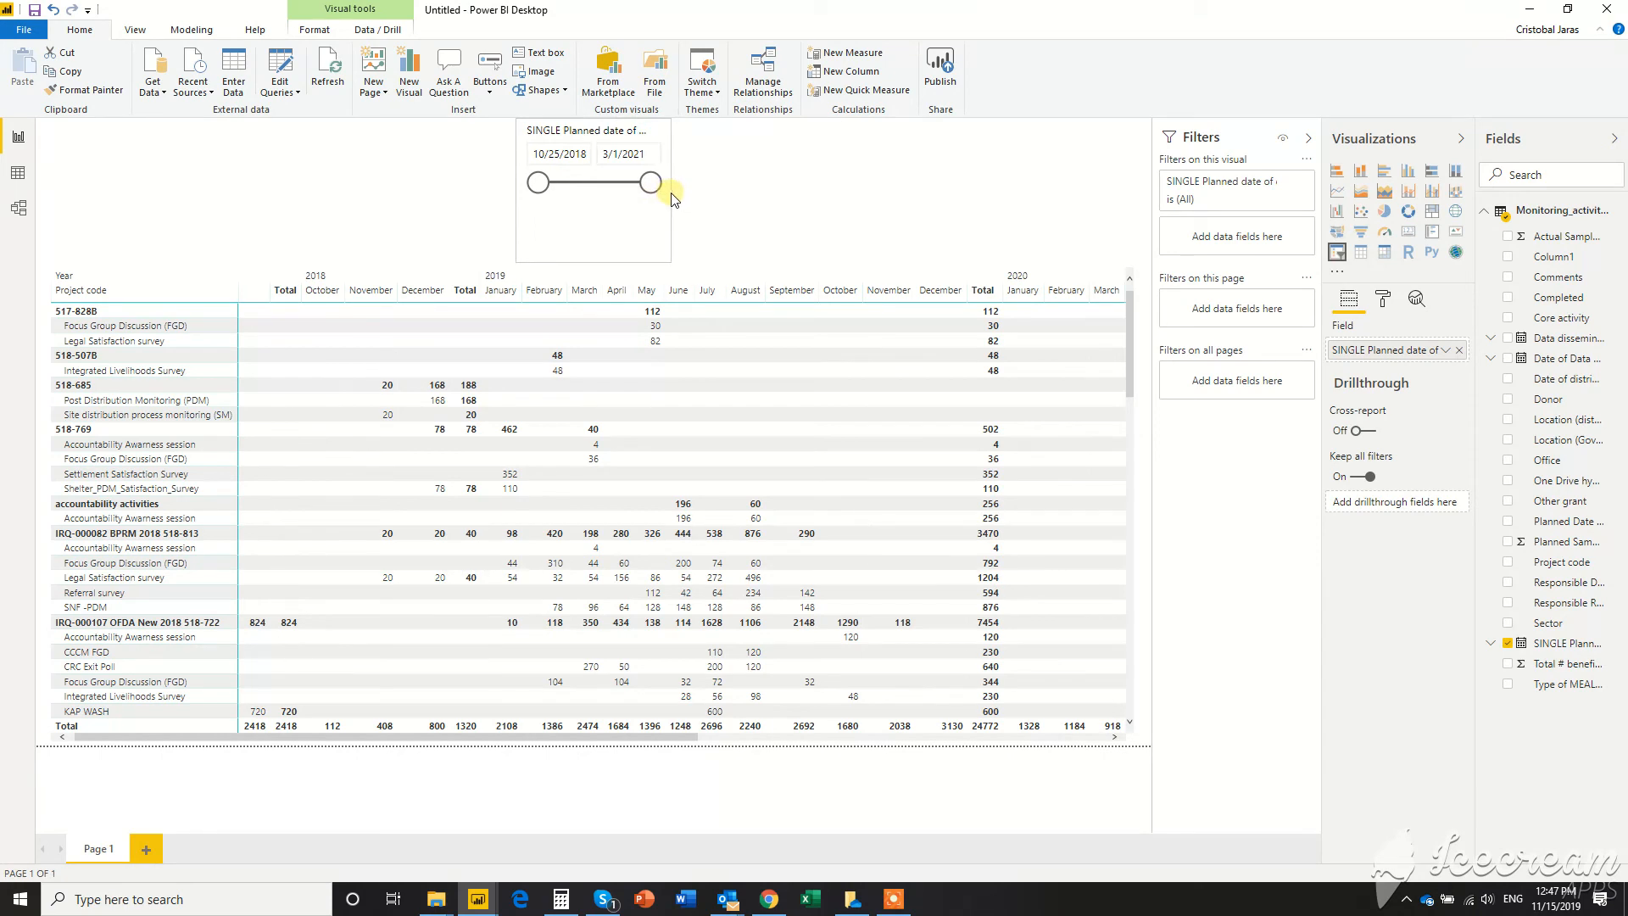
double_click(1408, 351)
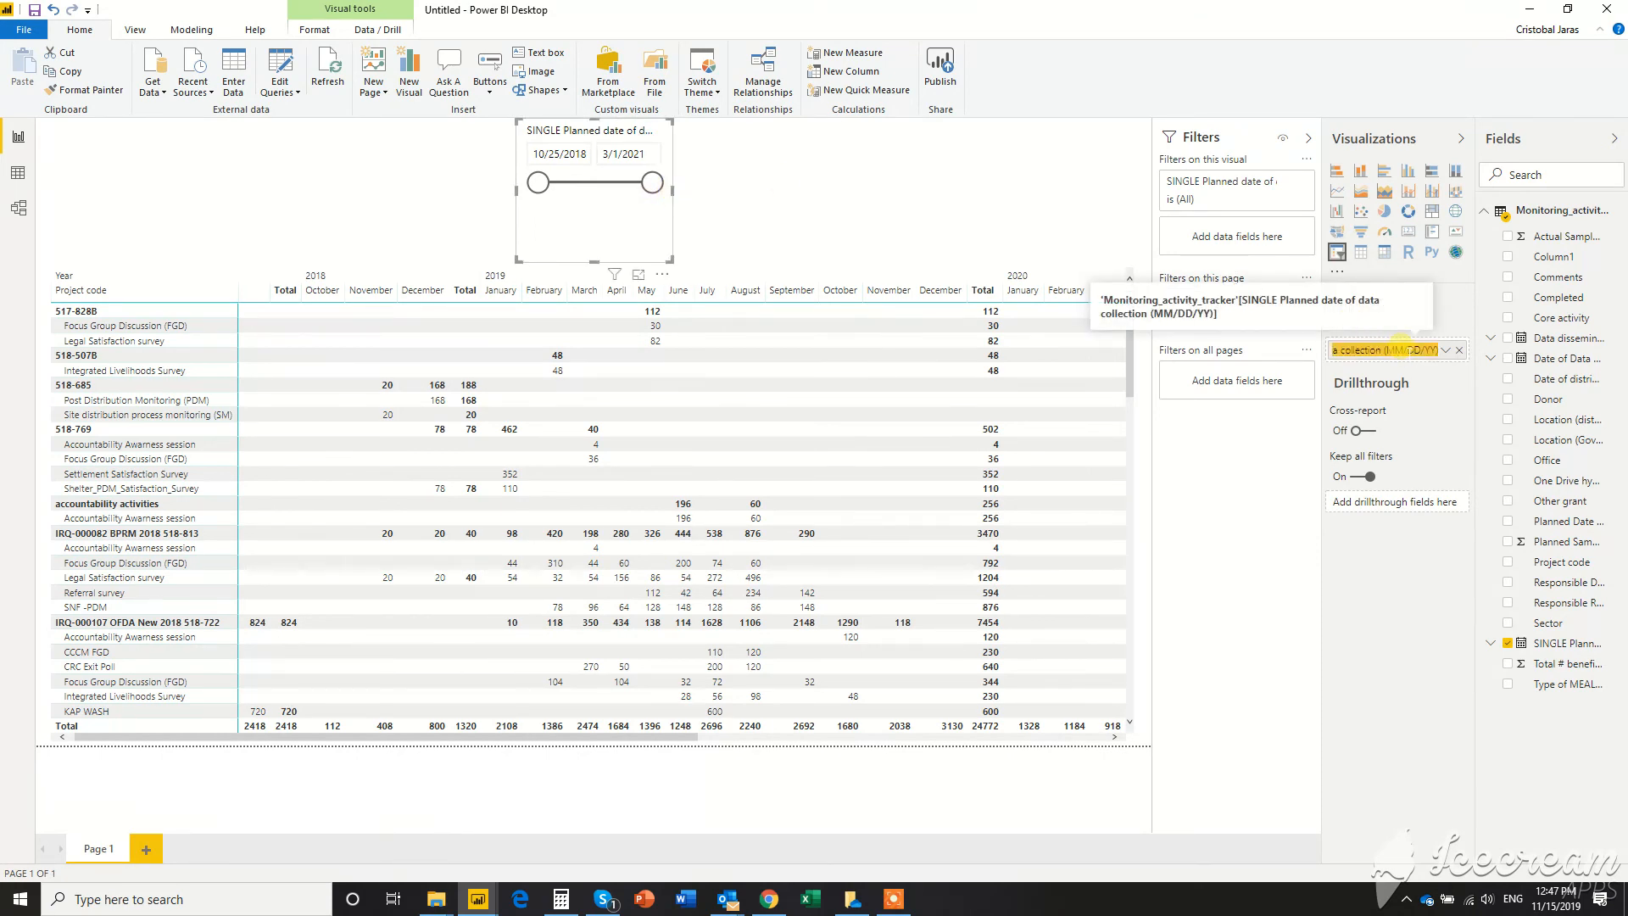
type("Date")
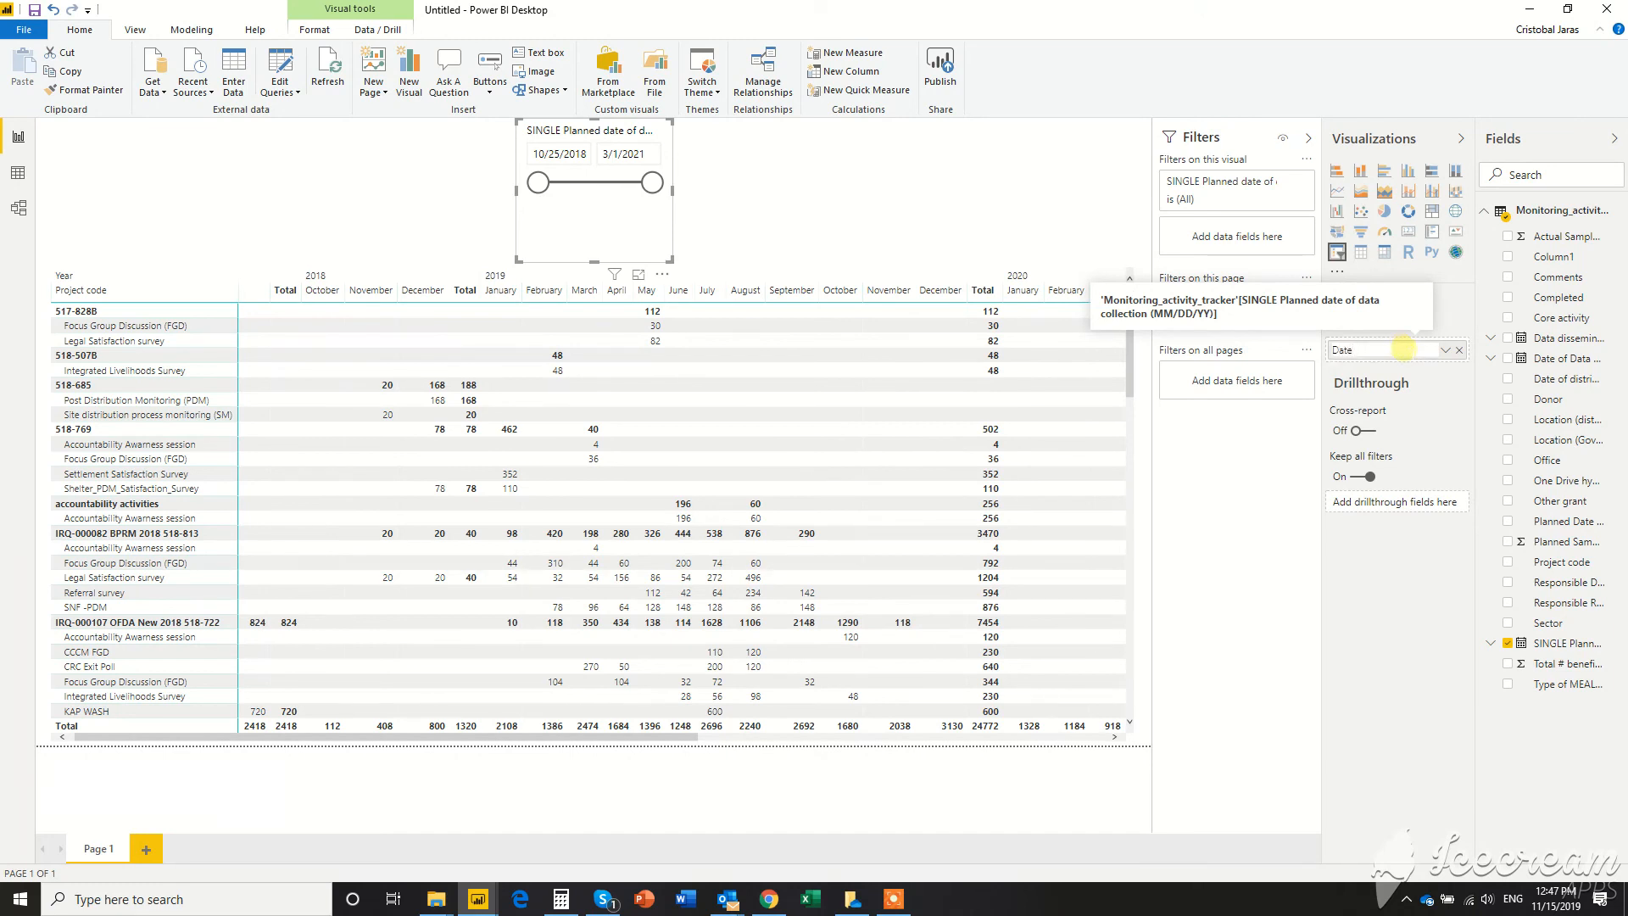
key("Return")
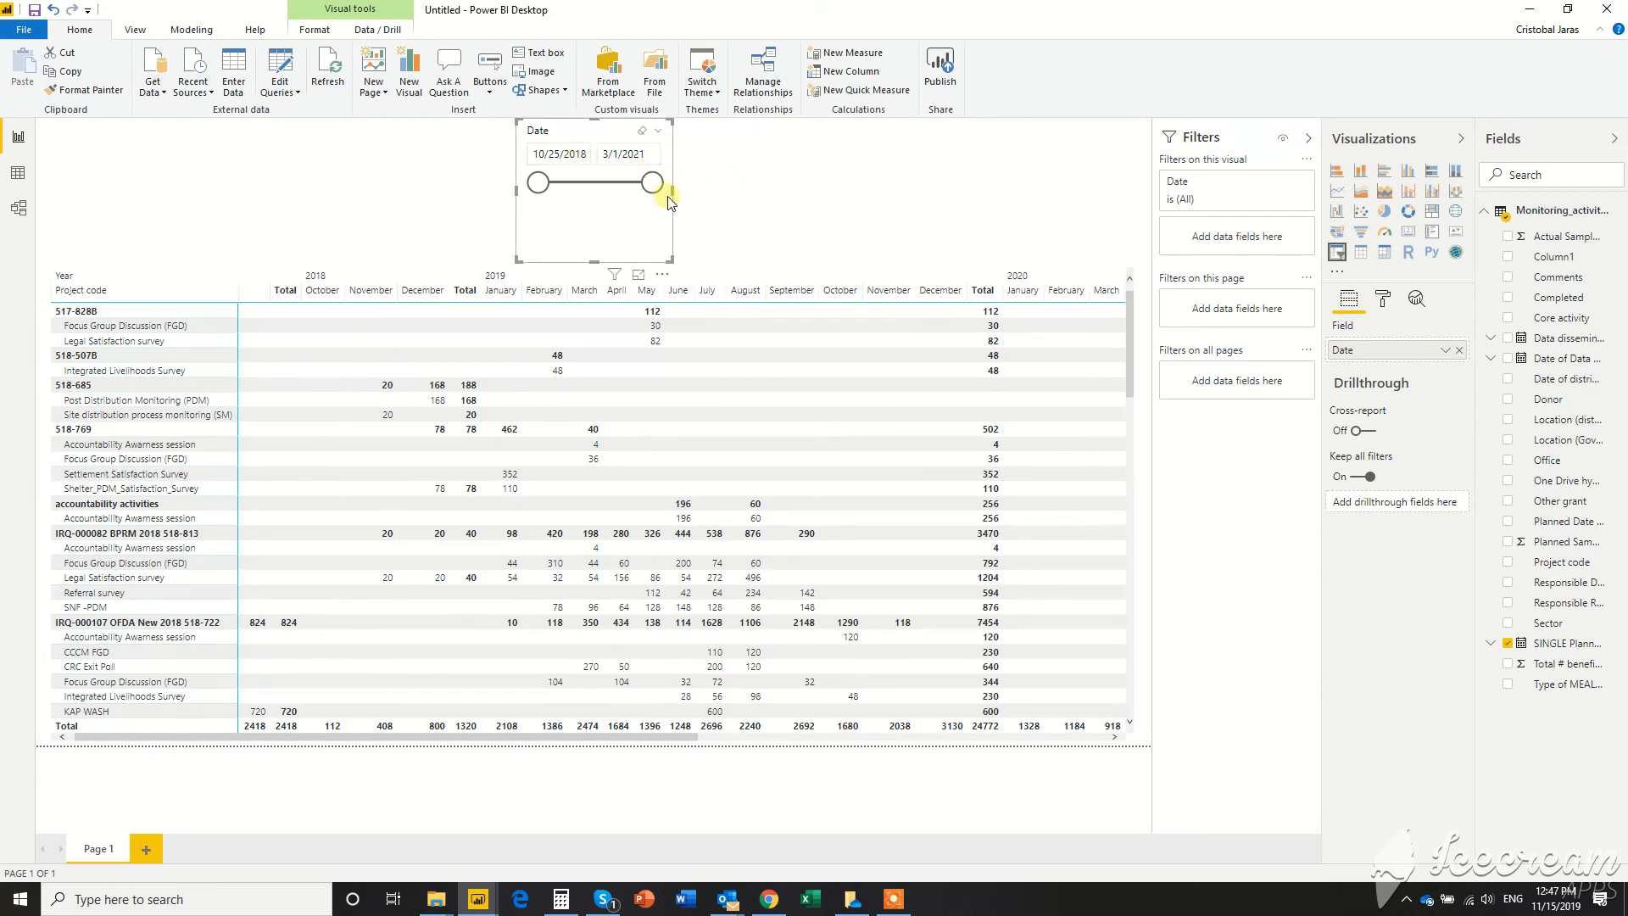
Give the Date slicer a light teal background, reduce its height and move it to the page's upper-right corner.
left_click(1392, 306)
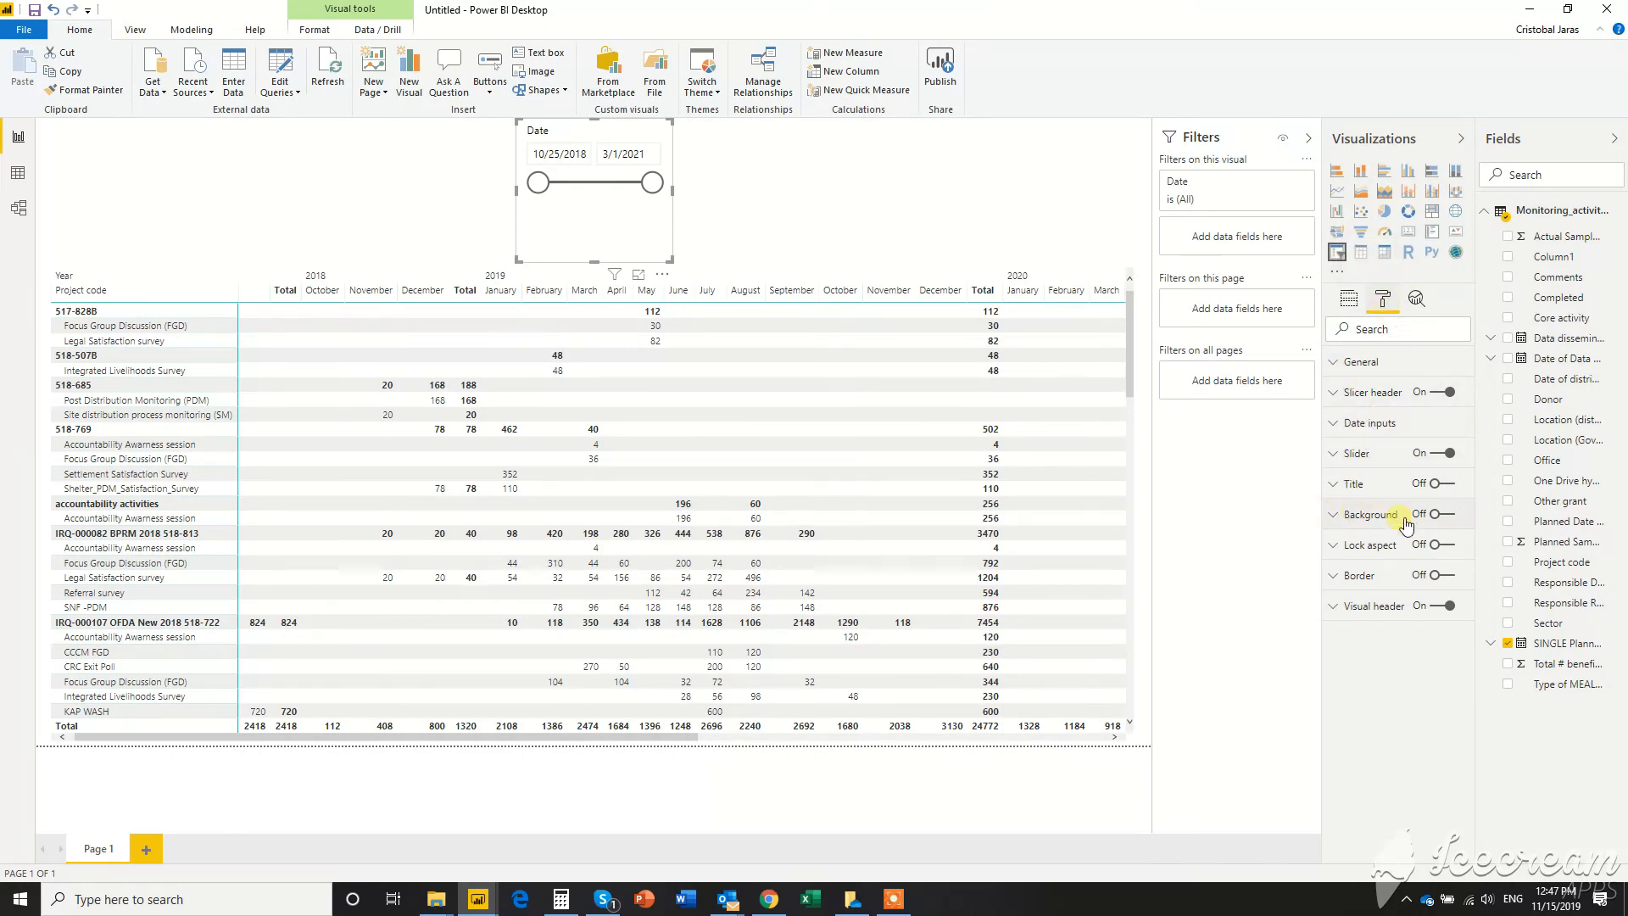
left_click(1346, 518)
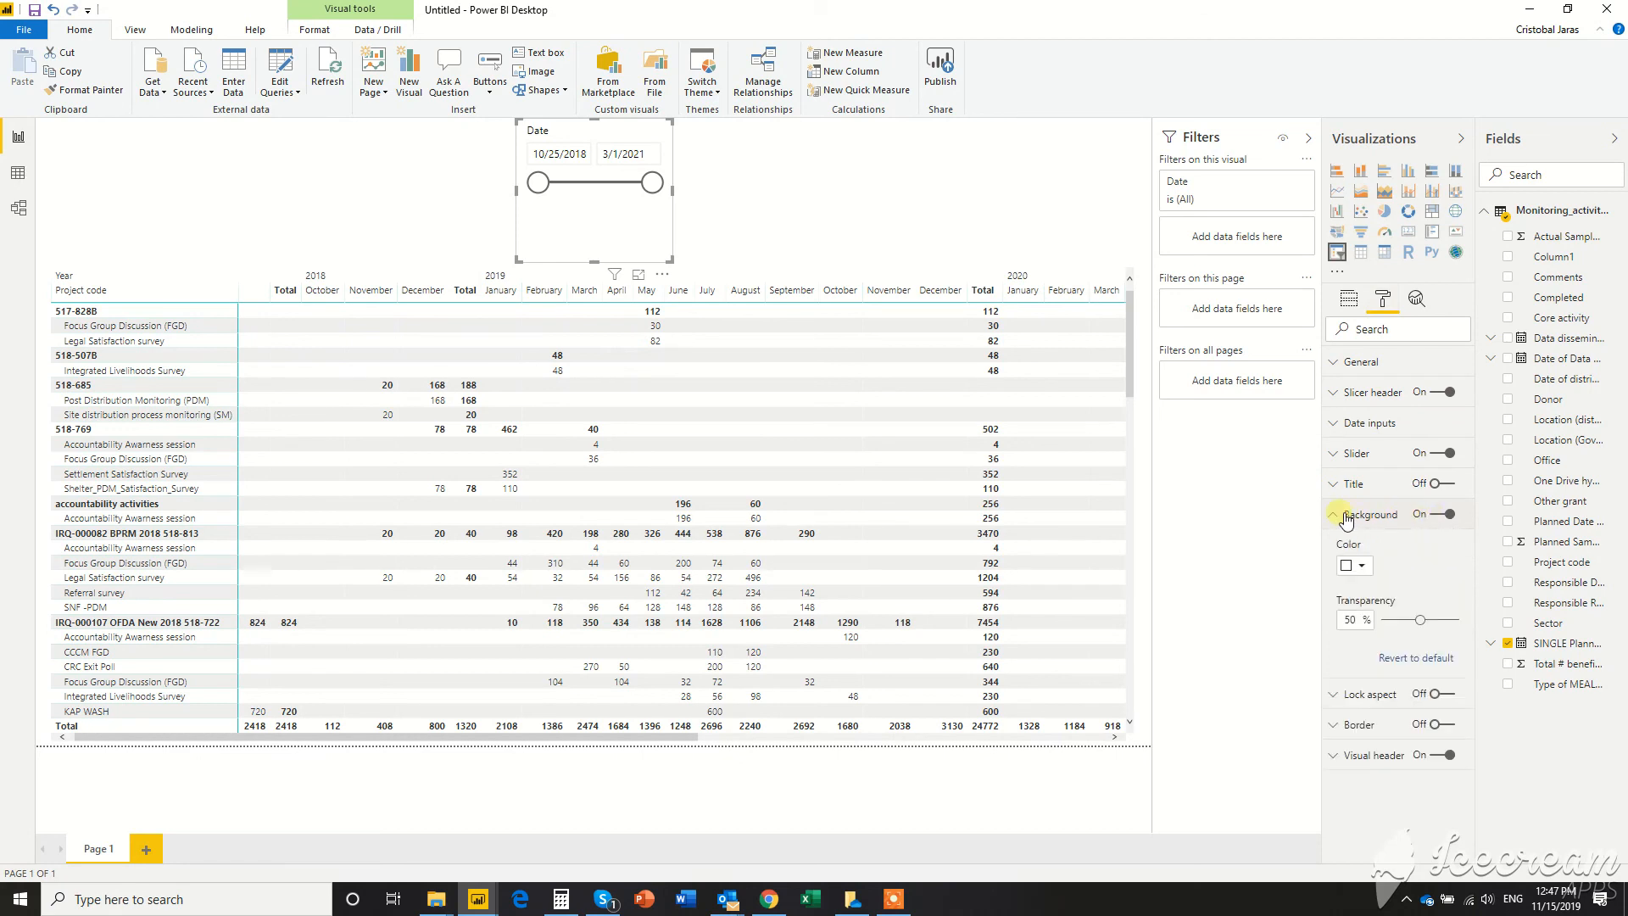
left_click(1368, 572)
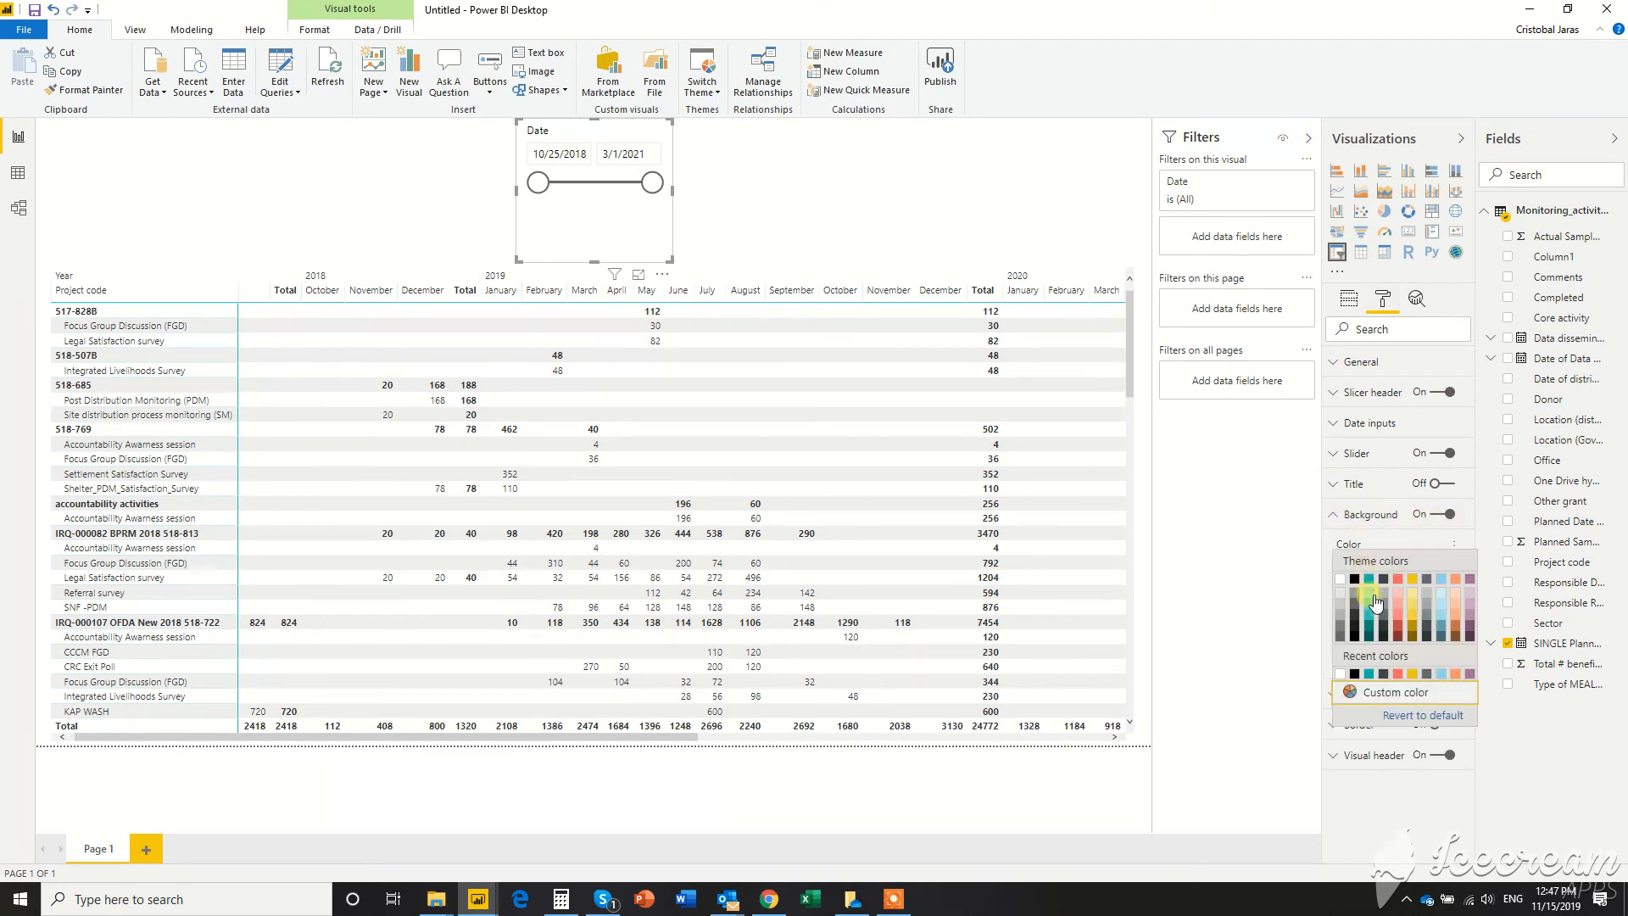
left_click(1373, 602)
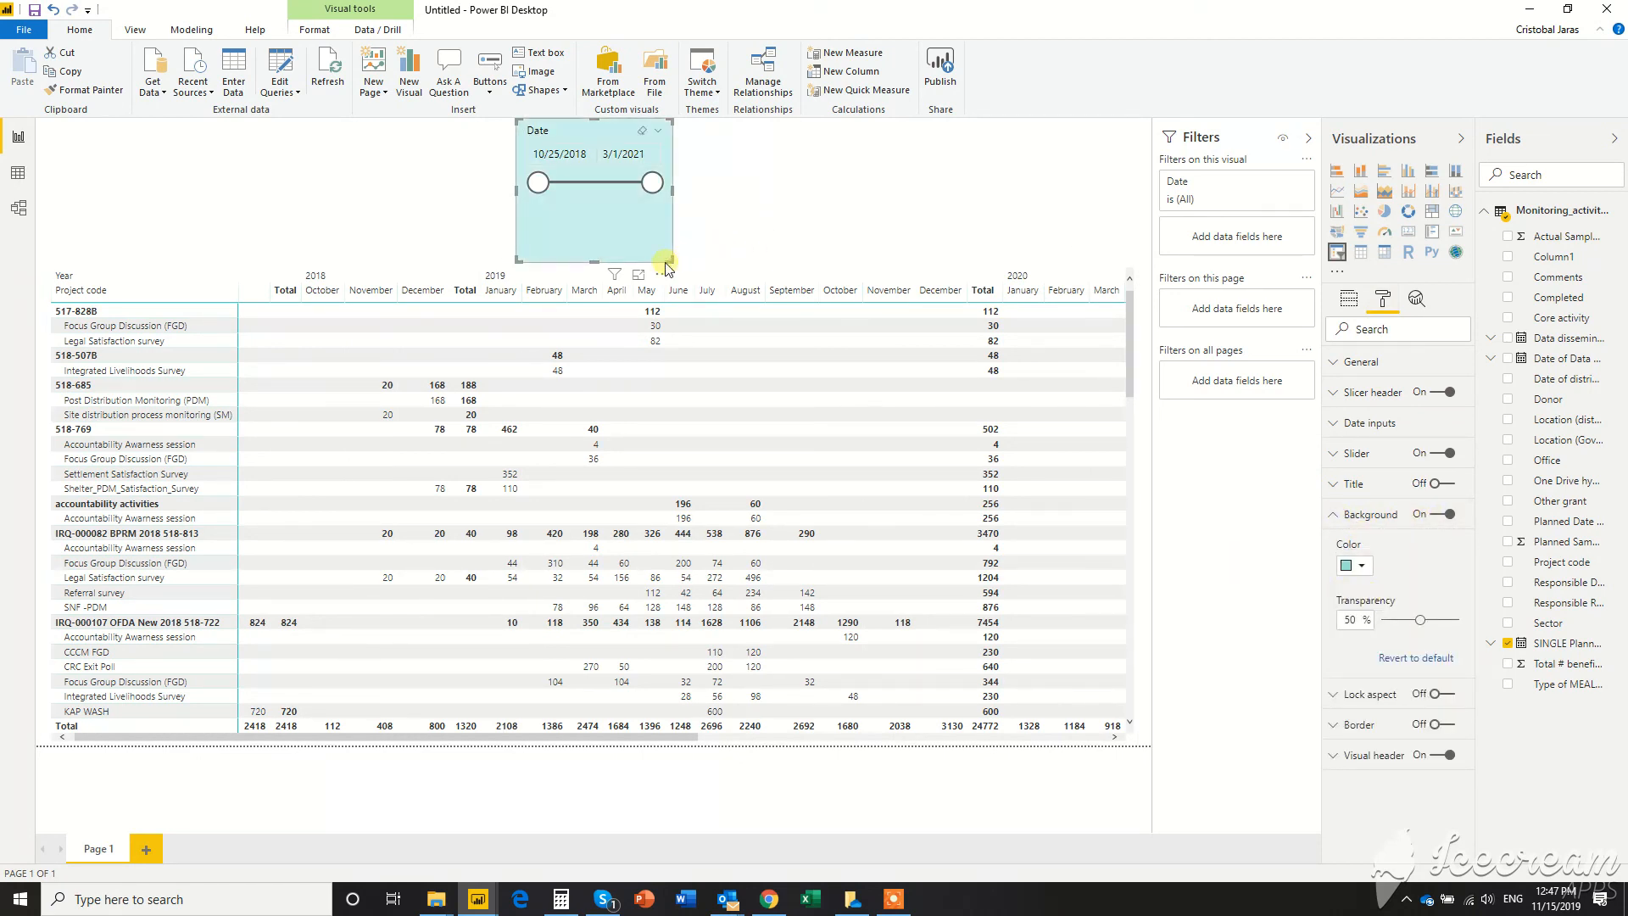
left_click_drag(672, 260, 1091, 211)
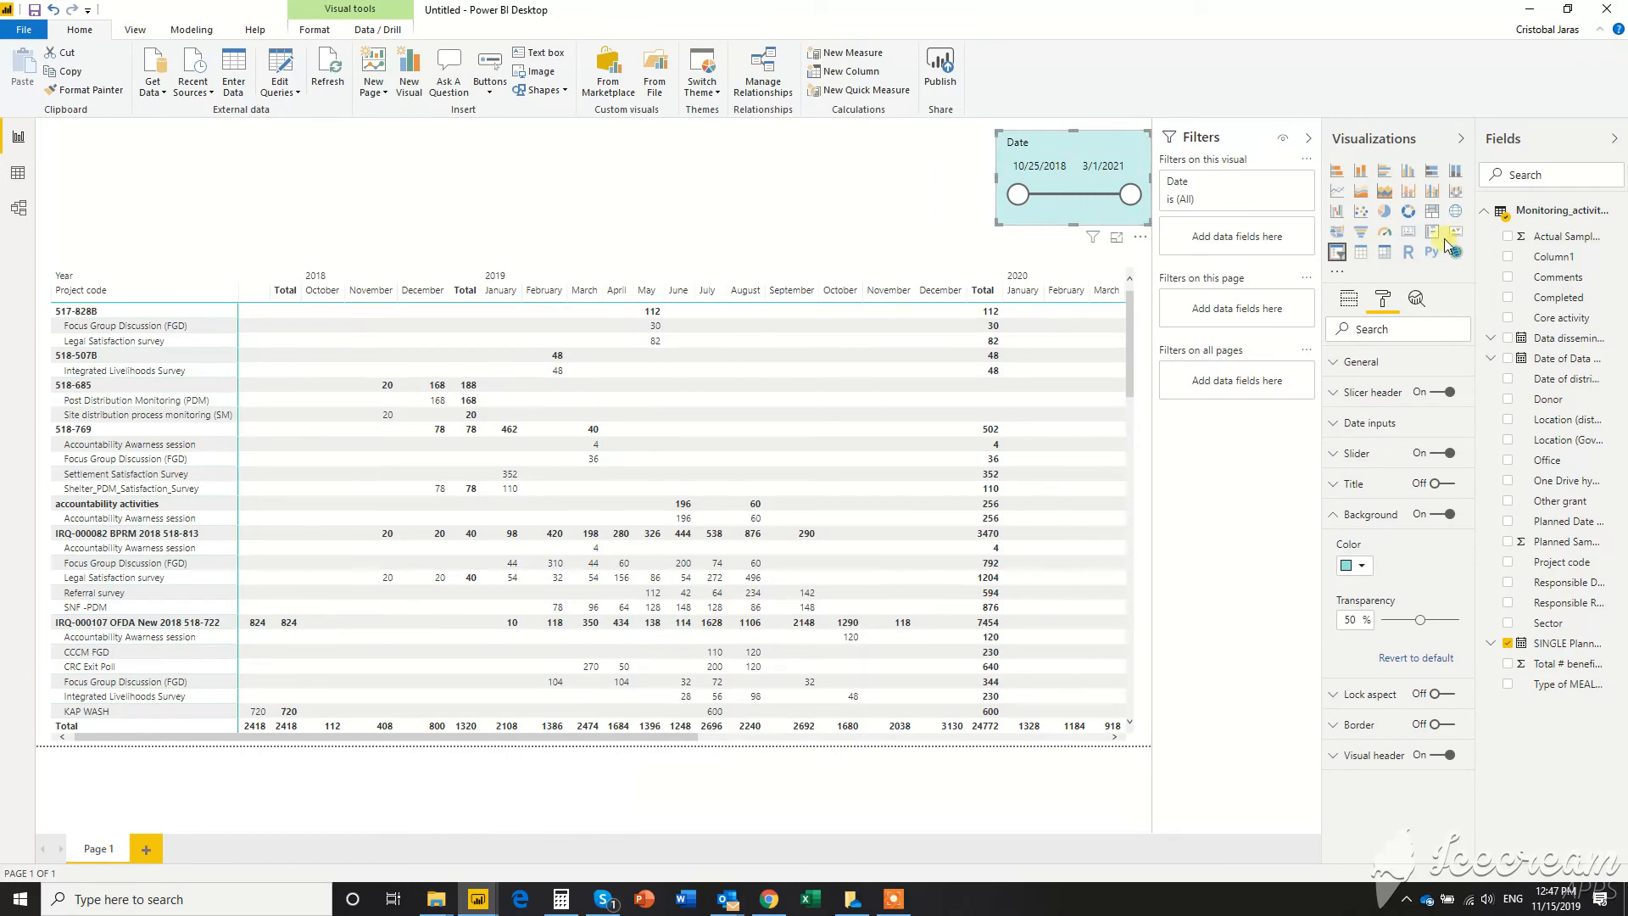